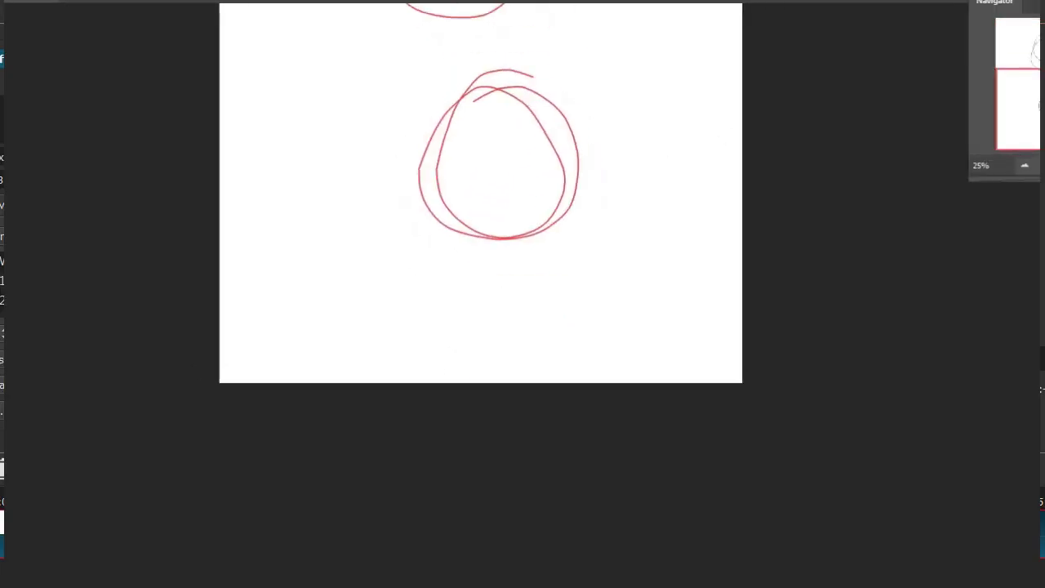
Extend the canvas downward with the Crop tool and sketch a large circle below the existing two.
key("c")
left_click_drag(489, 385, 485, 478)
key("Return")
key("b")
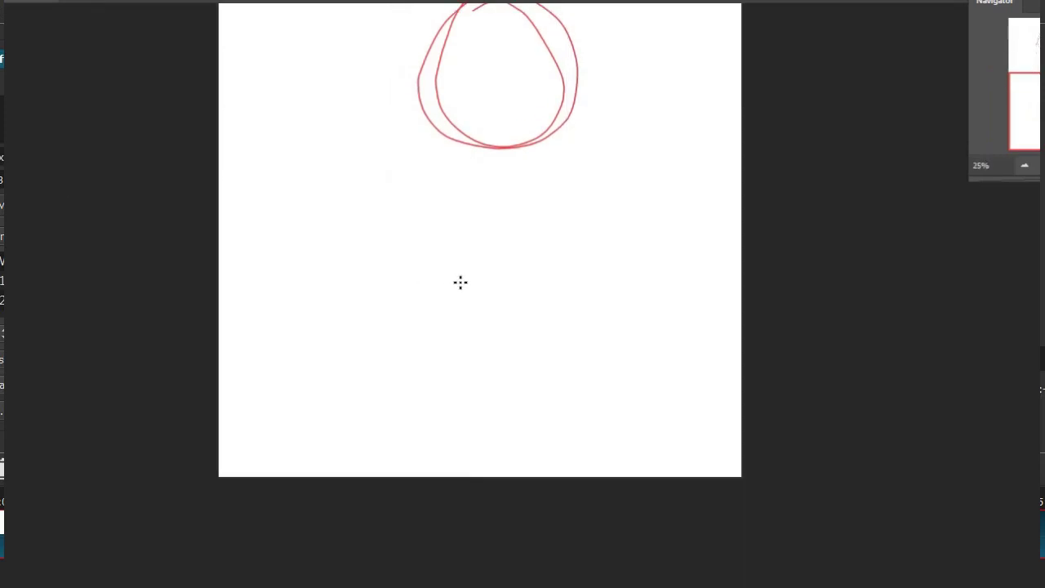
mouse_move(514, 256)
left_mouse_down()
mouse_move(448, 367)
mouse_move(481, 239)
left_mouse_up()
mouse_move(284, 117)
left_mouse_down()
mouse_move(343, 186)
mouse_move(292, 299)
left_mouse_up()
key("ctrl+z")
mouse_move(265, 132)
left_mouse_down()
mouse_move(314, 168)
mouse_move(388, 276)
left_mouse_up()
key("ctrl+z")
left_click_drag(326, 179, 421, 289)
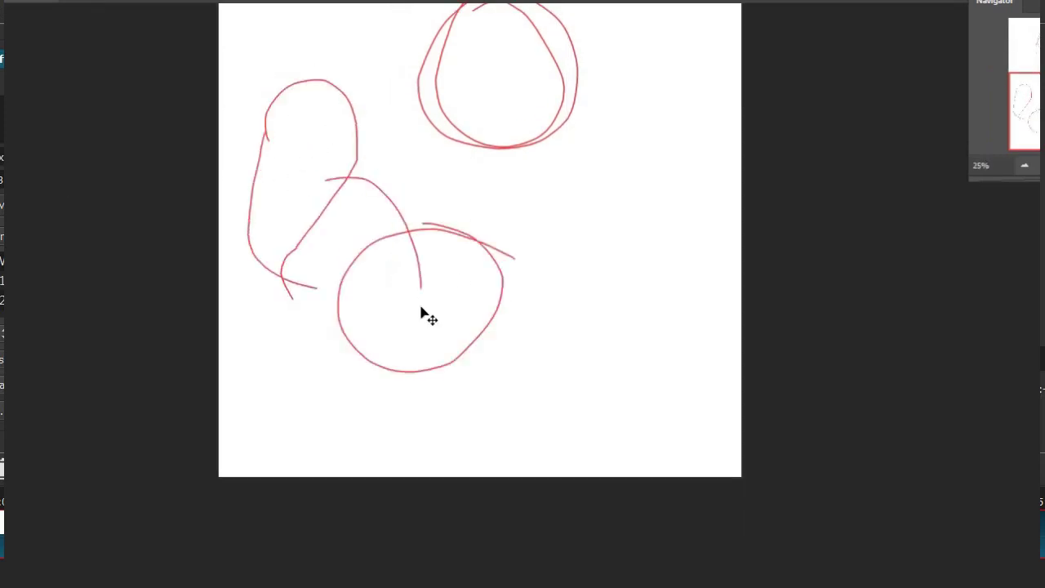
key("ctrl+z")
key("ctrl+z")
key("ctrl+z")
Sketch long guide curves running from the middle circle to the canvas's right edge, plus an arc crossing the circle's side.
mouse_move(442, 168)
left_mouse_down()
mouse_move(352, 553)
mouse_move(398, 452)
mouse_move(391, 419)
left_mouse_up()
left_click_drag(453, 258, 718, 198)
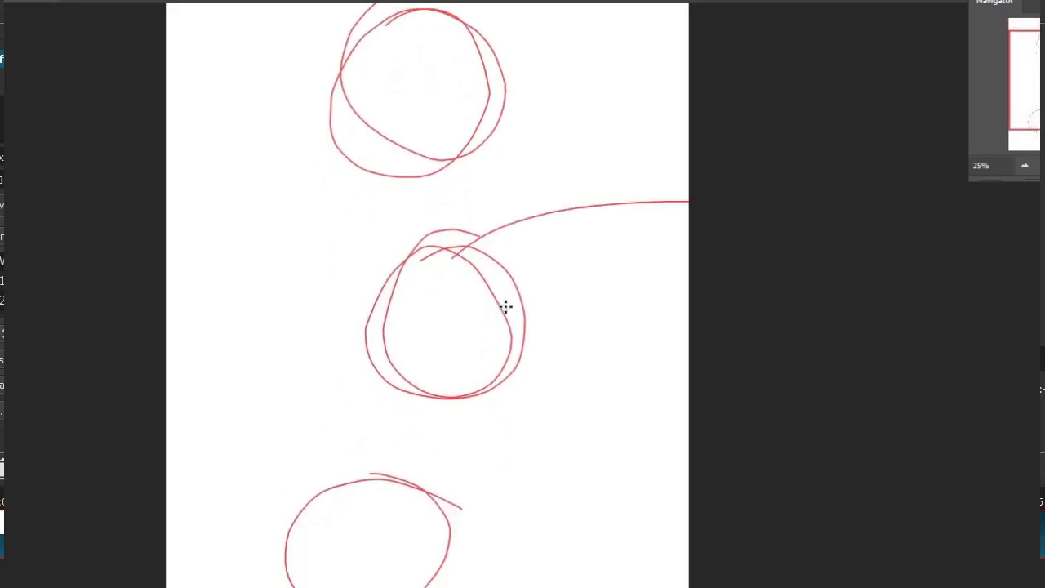
left_click_drag(506, 366, 746, 365)
left_click_drag(688, 238, 503, 236)
mouse_move(500, 220)
left_mouse_down()
mouse_move(524, 424)
mouse_move(610, 512)
left_mouse_up()
left_click_drag(501, 233, 822, 267)
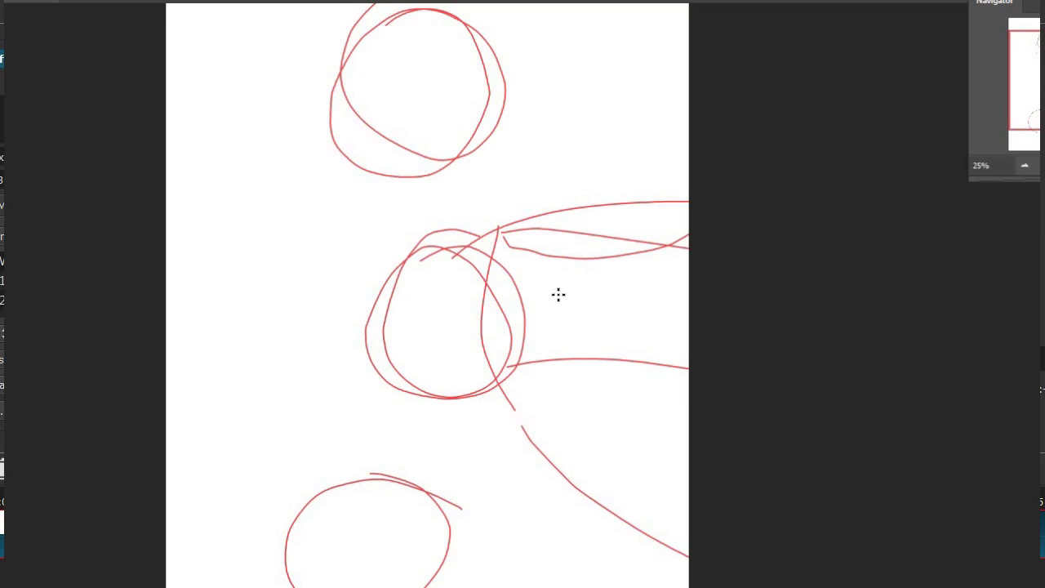
Sketch a fanned stack of overlapping round-ended segments between the body circle and the canvas's right edge.
mouse_move(694, 234)
left_mouse_down()
mouse_move(462, 290)
mouse_move(694, 298)
left_mouse_up()
left_click_drag(550, 292, 799, 415)
left_click_drag(545, 359, 814, 523)
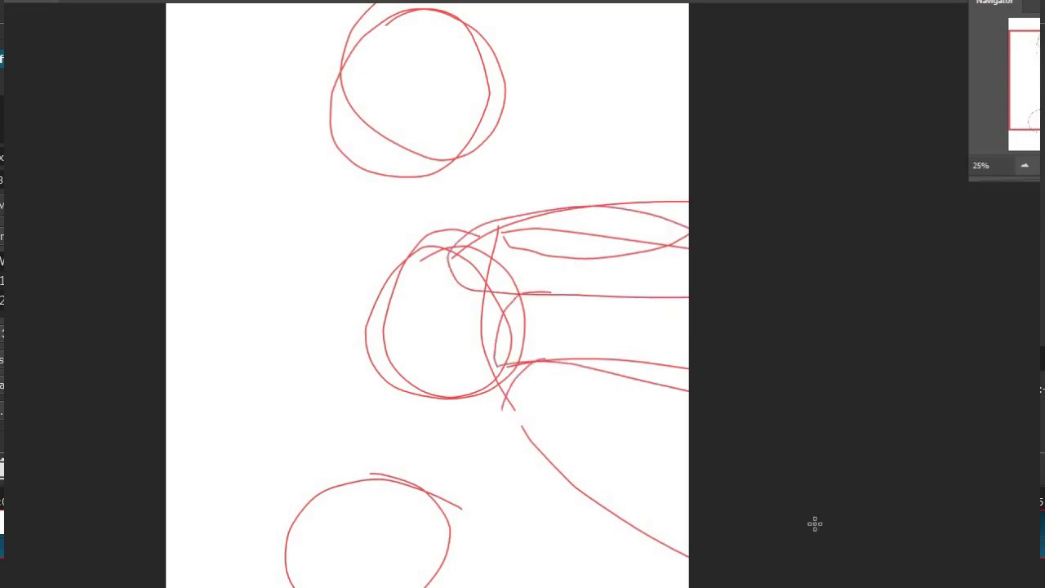
mouse_move(570, 437)
left_mouse_down()
mouse_move(552, 478)
mouse_move(793, 569)
left_mouse_up()
key("ctrl+z")
left_click_drag(631, 521, 608, 470)
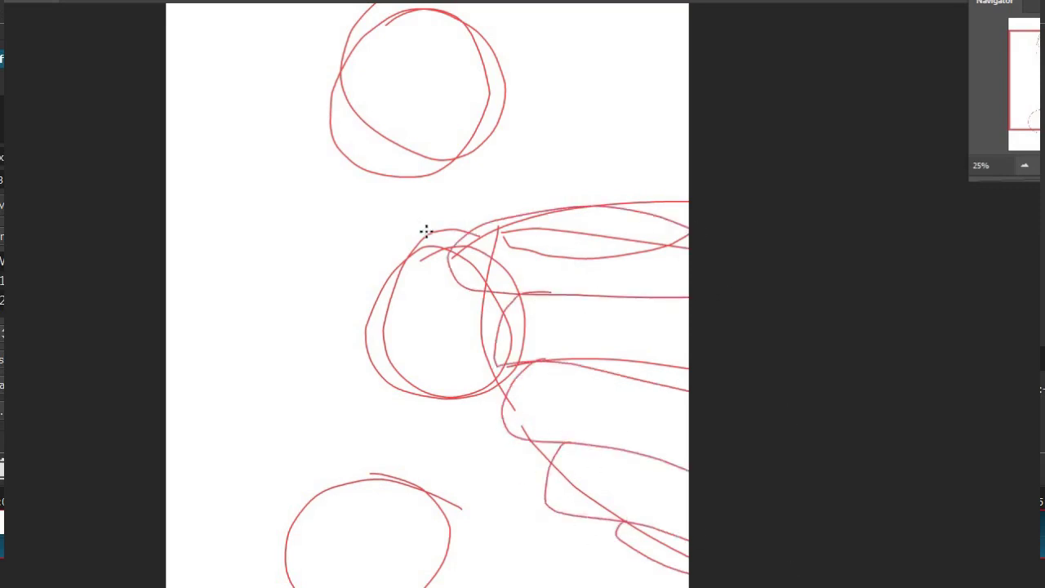
Sketch an arm outline with rounded fingers at the canvas's left edge and a jagged fur edge at the body's upper left.
left_click_drag(299, 182, 163, 235)
left_click_drag(162, 278, 138, 338)
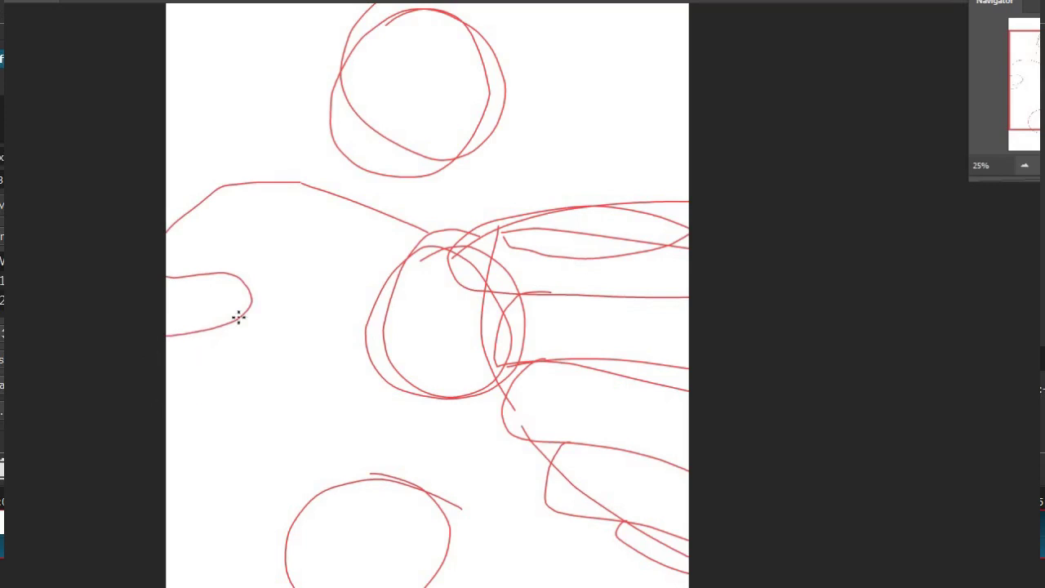
left_click_drag(238, 311, 121, 372)
left_click_drag(216, 359, 159, 412)
left_click_drag(205, 412, 159, 433)
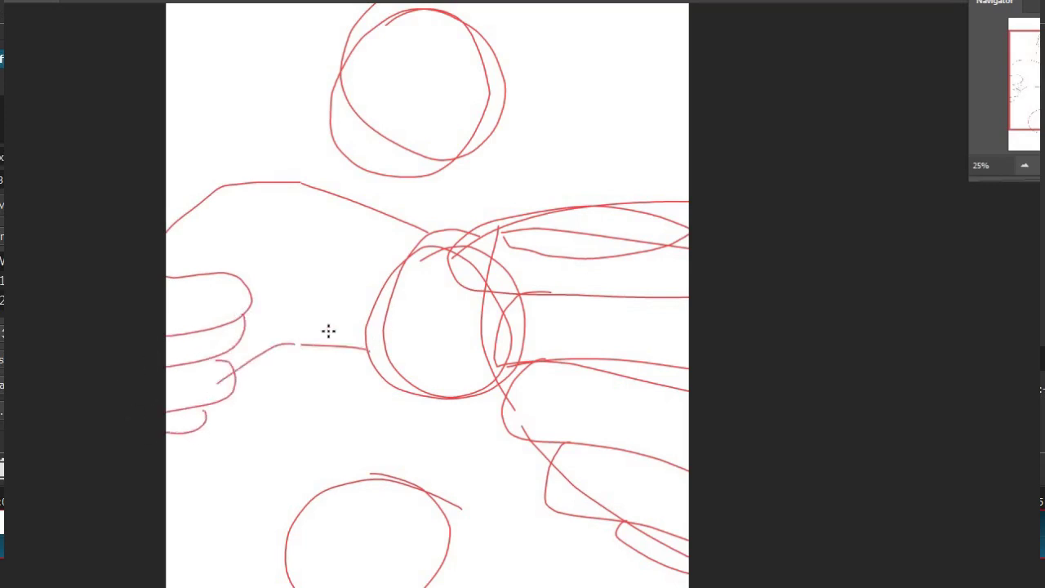
key("ctrl+plus")
mouse_move(396, 204)
left_mouse_down()
mouse_move(341, 197)
mouse_move(343, 309)
left_mouse_up()
left_click_drag(380, 237, 367, 447)
left_click_drag(361, 447, 223, 516)
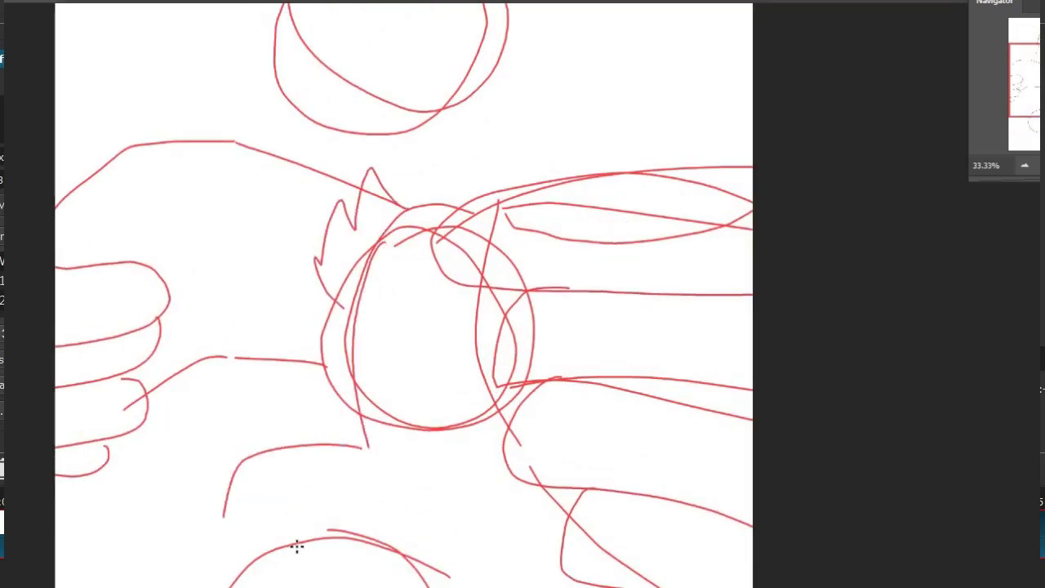
left_click_drag(297, 546, 327, 498)
left_click_drag(448, 367, 373, 493)
key("ctrl+alt+z")
key("ctrl+alt+z")
key("ctrl+alt+z")
left_click_drag(414, 208, 398, 373)
key("ctrl+plus")
left_click_drag(443, 224, 558, 400)
key("ctrl+z")
Sketch a curved neck line from the head circle into the body and a long ear-like shape extending right from the head.
left_click_drag(379, 204, 314, 522)
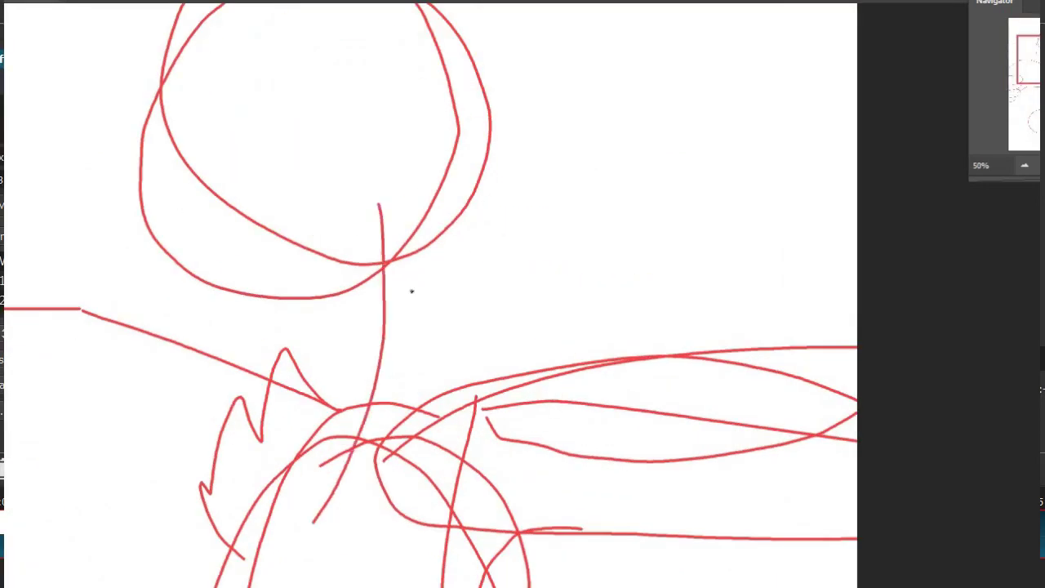
left_click_drag(62, 68, 104, 228)
left_click_drag(376, 131, 900, 107)
left_click_drag(490, 244, 941, 115)
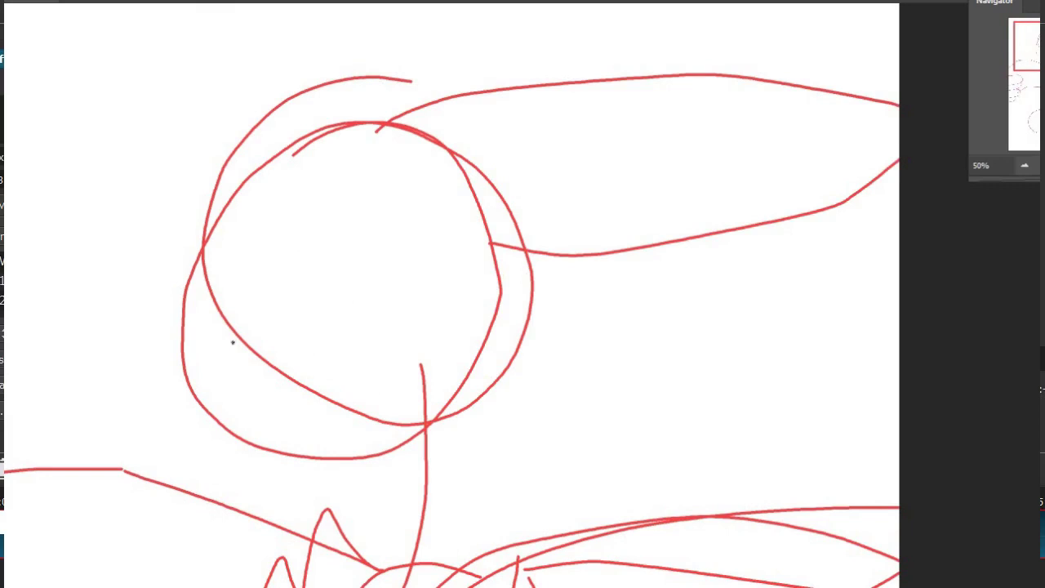
mouse_move(233, 343)
left_mouse_down()
mouse_move(459, 261)
mouse_move(508, 294)
mouse_move(531, 415)
left_mouse_up()
mouse_move(583, 308)
left_mouse_down()
mouse_move(531, 416)
mouse_move(661, 317)
left_mouse_up()
key("ctrl+z")
key("ctrl+z")
key("ctrl+z")
left_click_drag(523, 247, 613, 404)
left_click_drag(638, 322, 613, 403)
left_click_drag(615, 364, 707, 284)
key("ctrl+z")
key("ctrl+z")
key("ctrl+z")
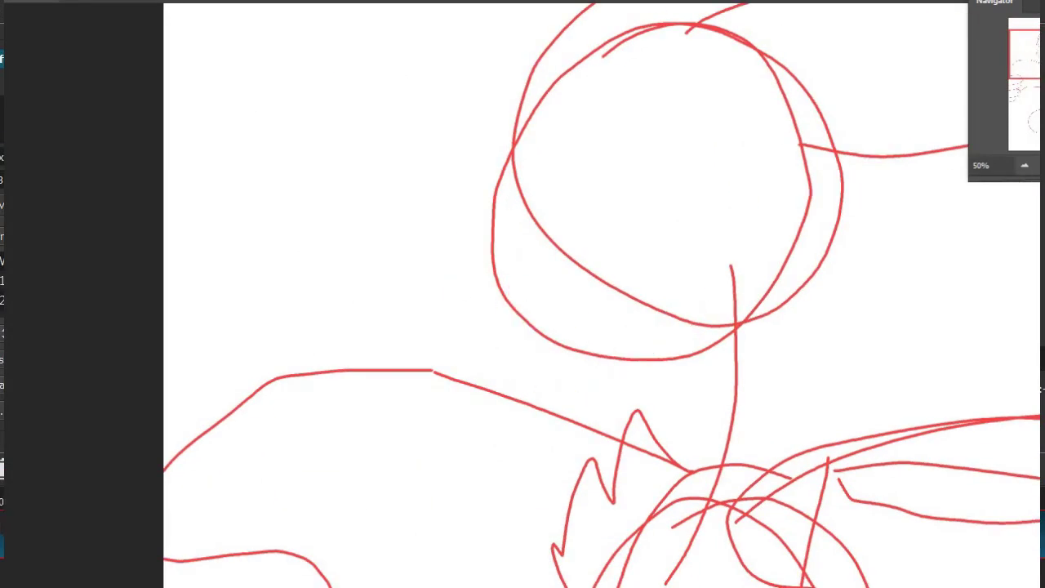
Sketch the head's outer contours, jagged lower face edge and pointed jaw, and add a large pointed eye with a pupil curve.
mouse_move(514, 227)
left_mouse_down()
mouse_move(270, 341)
mouse_move(277, 321)
left_mouse_up()
left_click_drag(474, 117, 294, 358)
mouse_move(539, 156)
left_mouse_down()
mouse_move(294, 359)
mouse_move(299, 519)
left_mouse_up()
left_click_drag(371, 410, 302, 501)
left_click_drag(429, 422, 309, 500)
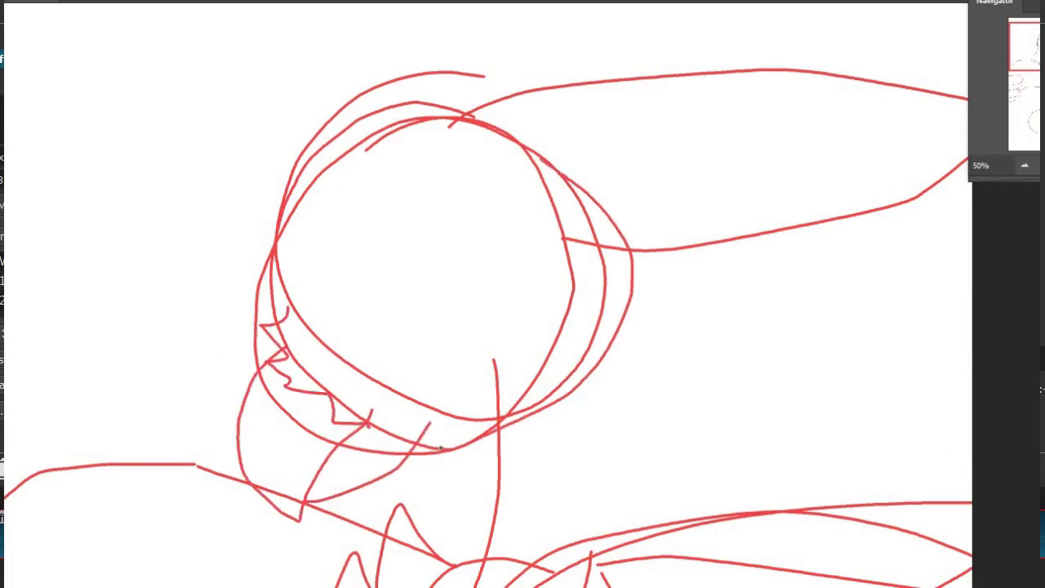
mouse_move(369, 337)
left_mouse_down()
mouse_move(424, 152)
mouse_move(392, 308)
left_mouse_up()
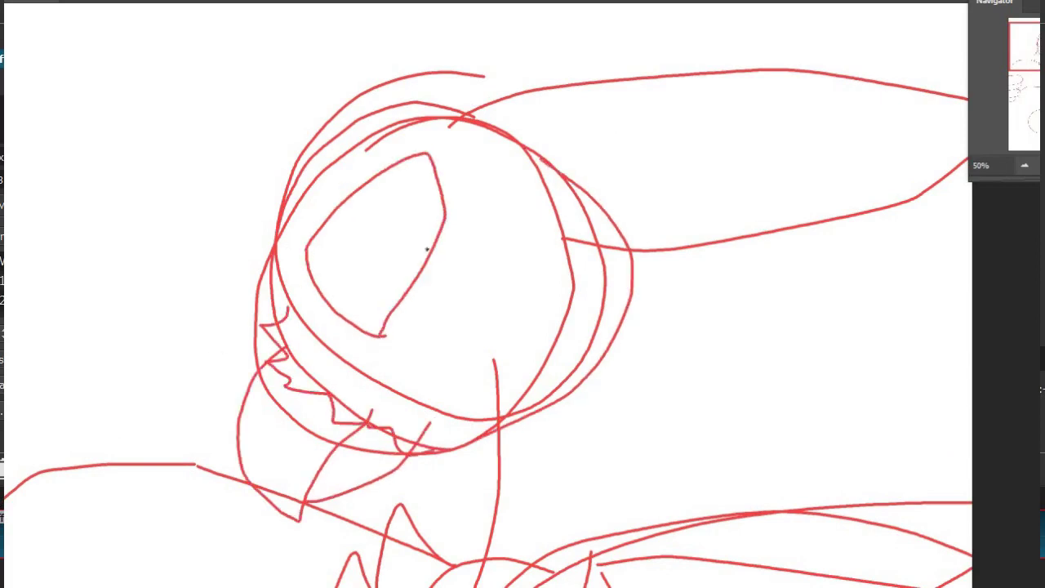
left_click_drag(439, 247, 372, 178)
Sketch the neck with a collar band at its base and long strands hanging behind the head.
mouse_move(291, 428)
left_mouse_down()
mouse_move(209, 178)
mouse_move(189, 195)
left_mouse_up()
mouse_move(492, 305)
left_mouse_down()
mouse_move(335, 303)
mouse_move(486, 327)
left_mouse_up()
left_click_drag(492, 146, 459, 317)
left_click_drag(343, 216, 328, 282)
mouse_move(521, 91)
left_mouse_down()
mouse_move(495, 254)
mouse_move(466, 280)
left_mouse_up()
Sketch a curved ribbon with a forked tip rising right from the collar and a leaf-shaped strand beside the neck.
mouse_move(520, 123)
left_mouse_down()
mouse_move(488, 304)
mouse_move(687, 102)
left_mouse_up()
left_click_drag(676, 155, 559, 284)
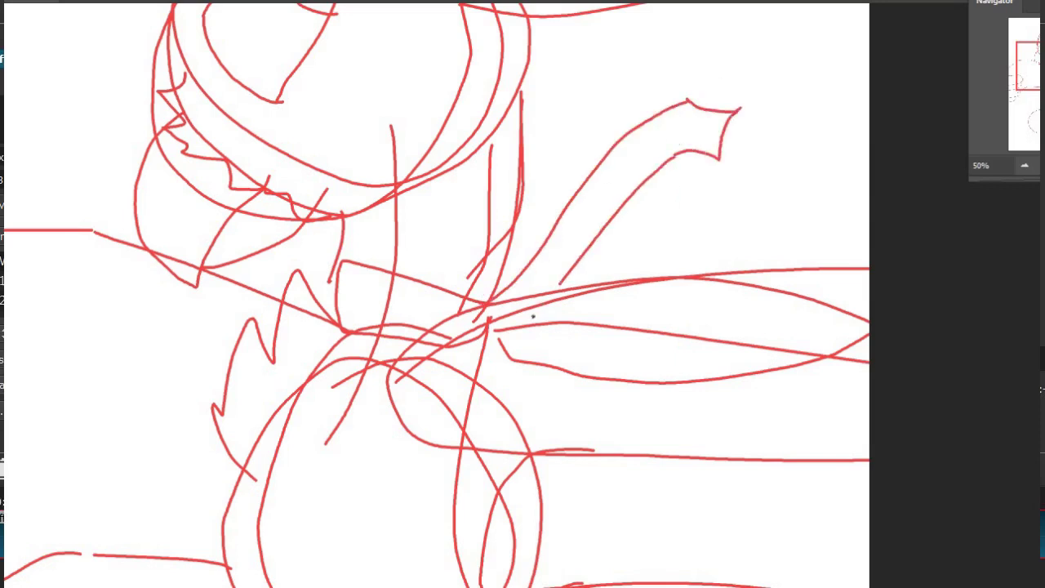
left_click_drag(470, 280, 578, 106)
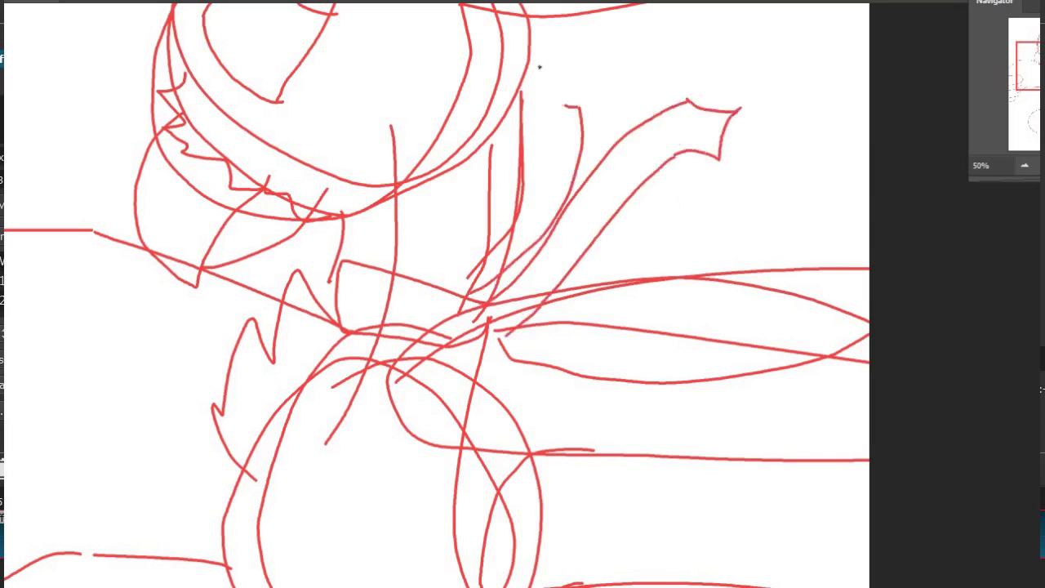
left_click_drag(510, 238, 526, 135)
mouse_move(277, 572)
left_mouse_down()
mouse_move(361, 269)
mouse_move(499, 22)
mouse_move(509, 114)
mouse_move(380, 398)
left_mouse_up()
key("ctrl+z")
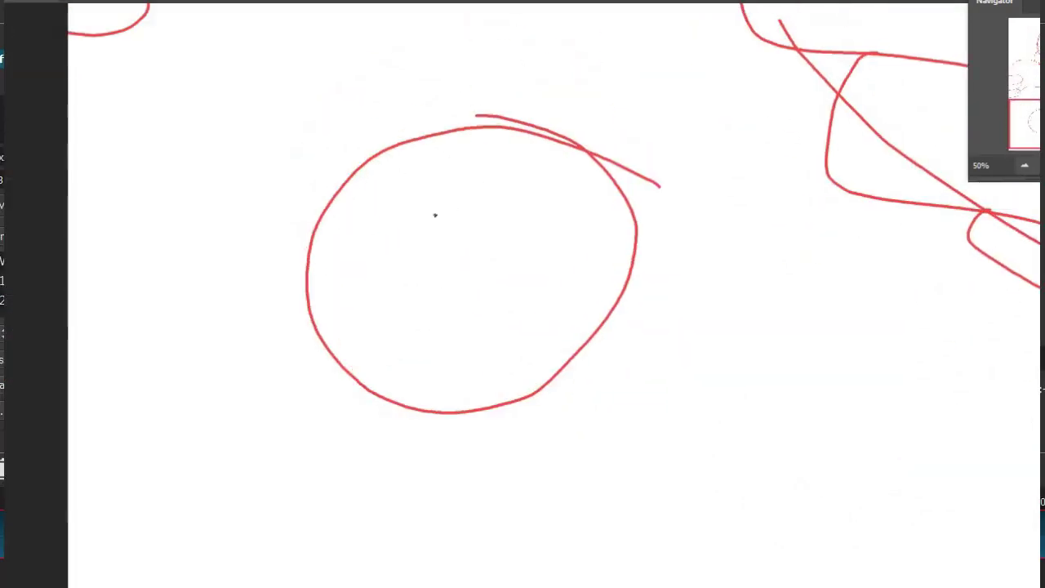
left_click_drag(383, 240, 327, 305)
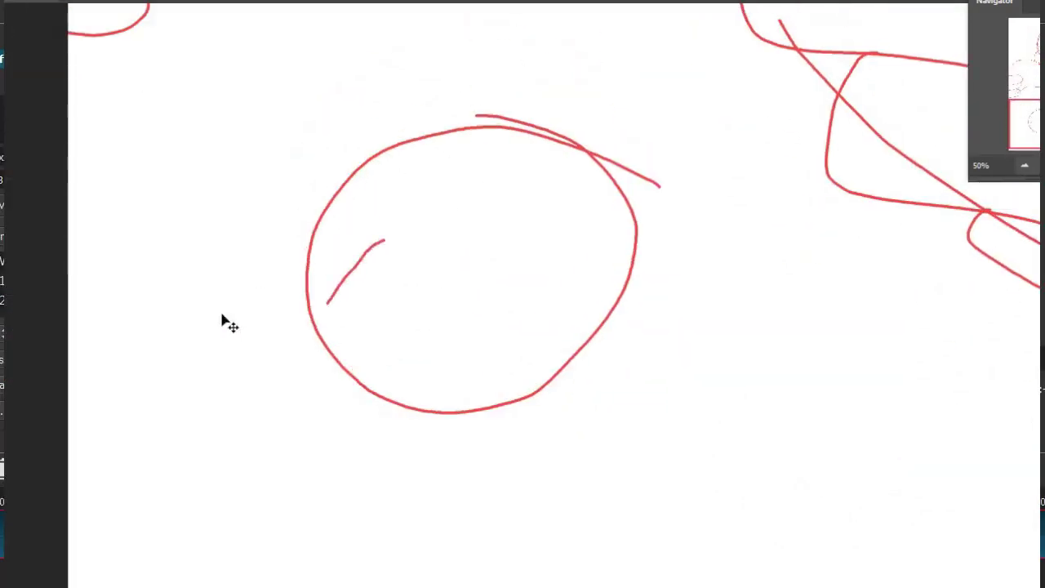
key("ctrl+z")
Sketch a jagged fur edge beneath the body circle, then an outer arc and rounded thumb on the lower circle's left side.
left_click_drag(582, 270, 451, 433)
left_click_drag(376, 92, 329, 177)
key("ctrl+z")
mouse_move(347, 34)
left_mouse_down()
mouse_move(357, 229)
mouse_move(548, 280)
mouse_move(621, 67)
left_mouse_up()
mouse_move(371, 273)
left_mouse_down()
mouse_move(205, 285)
mouse_move(5, 336)
left_mouse_up()
left_click_drag(111, 524, 225, 533)
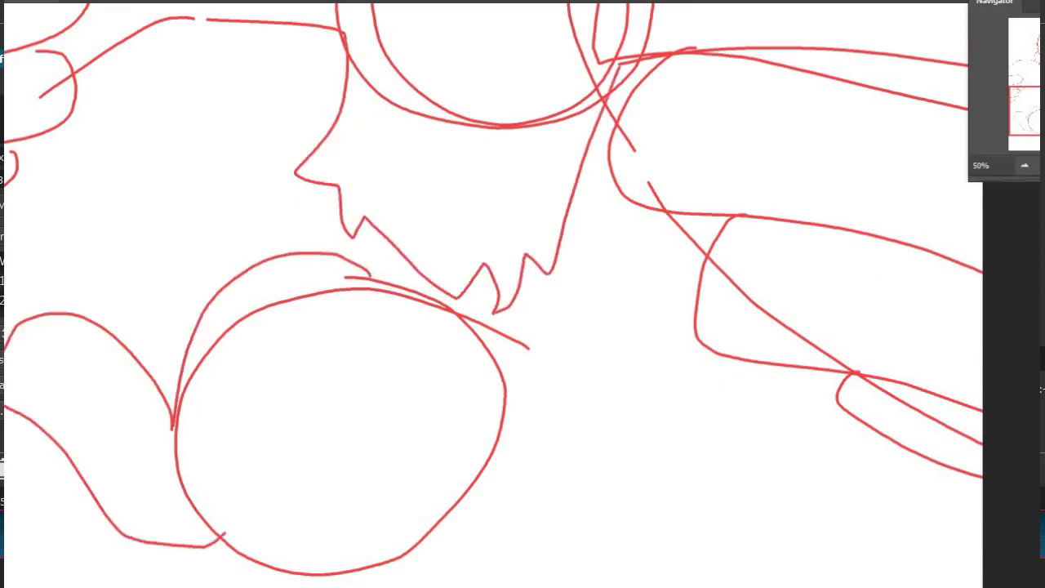
left_click_drag(390, 255, 403, 292)
left_click_drag(385, 384, 257, 263)
mouse_move(253, 261)
left_mouse_down()
mouse_move(168, 234)
mouse_move(239, 292)
mouse_move(167, 235)
mouse_move(193, 205)
mouse_move(153, 131)
left_mouse_up()
key("ctrl+z")
key("ctrl+z")
key("ctrl+z")
key("ctrl+z")
mouse_move(251, 280)
left_mouse_down()
mouse_move(181, 214)
mouse_move(191, 420)
left_mouse_up()
key("ctrl+z")
Sketch an upright finger on the lower hand and two lines running from its palm circle to the canvas's bottom edge.
left_click_drag(291, 490, 360, 156)
left_click_drag(384, 265, 353, 488)
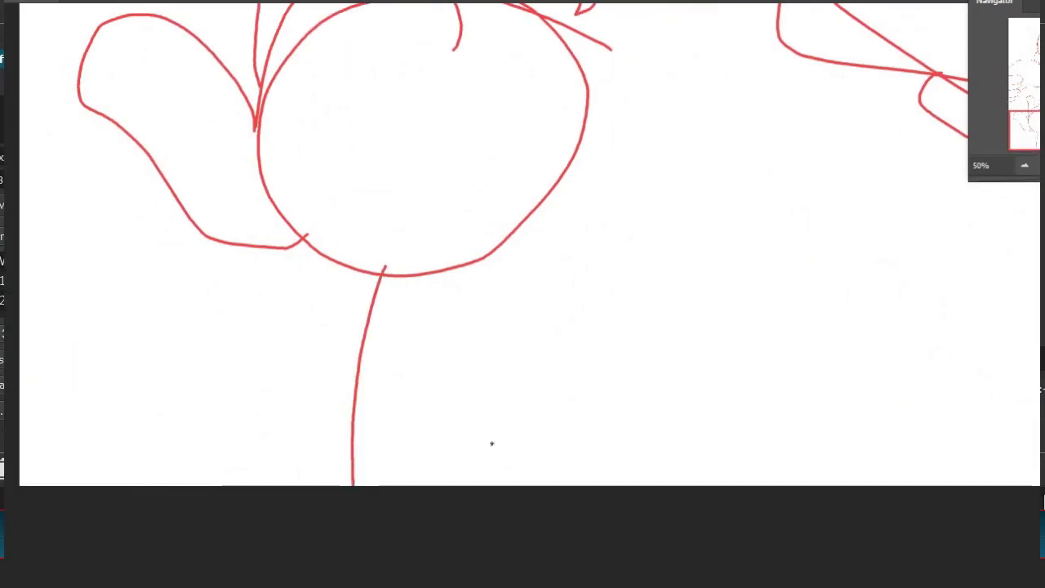
left_click_drag(562, 168, 495, 489)
Sketch a tall round-topped shape rising from the canvas's bottom edge at the lower right.
left_click_drag(856, 191, 908, 489)
key("ctrl+z")
key("ctrl+minus")
left_click_drag(738, 242, 707, 426)
left_click_drag(790, 232, 858, 426)
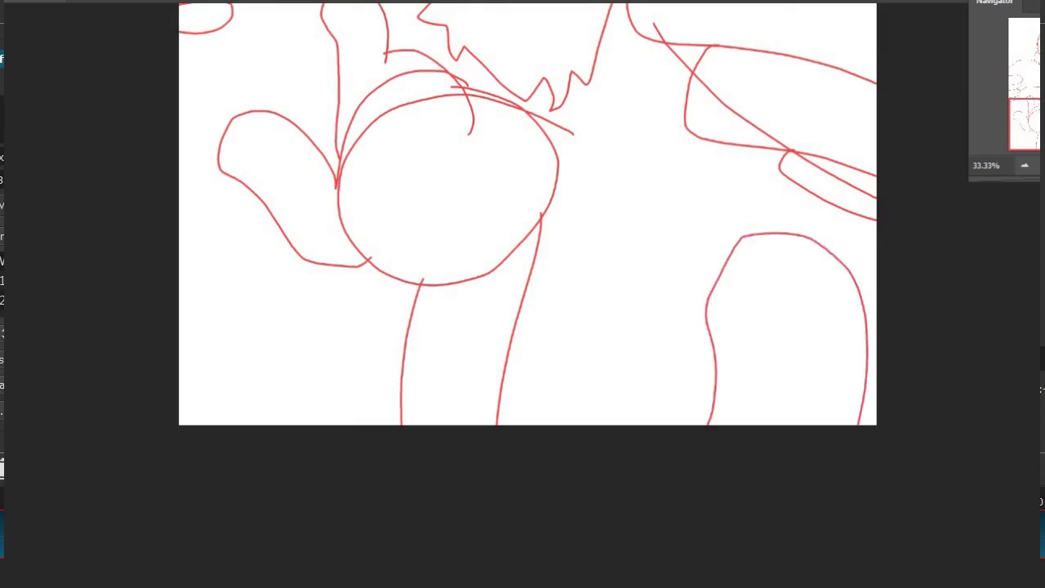
Sketch a jagged fringe band across the top of the head.
left_click_drag(600, 90, 526, 490)
left_click_drag(527, 219, 636, 224)
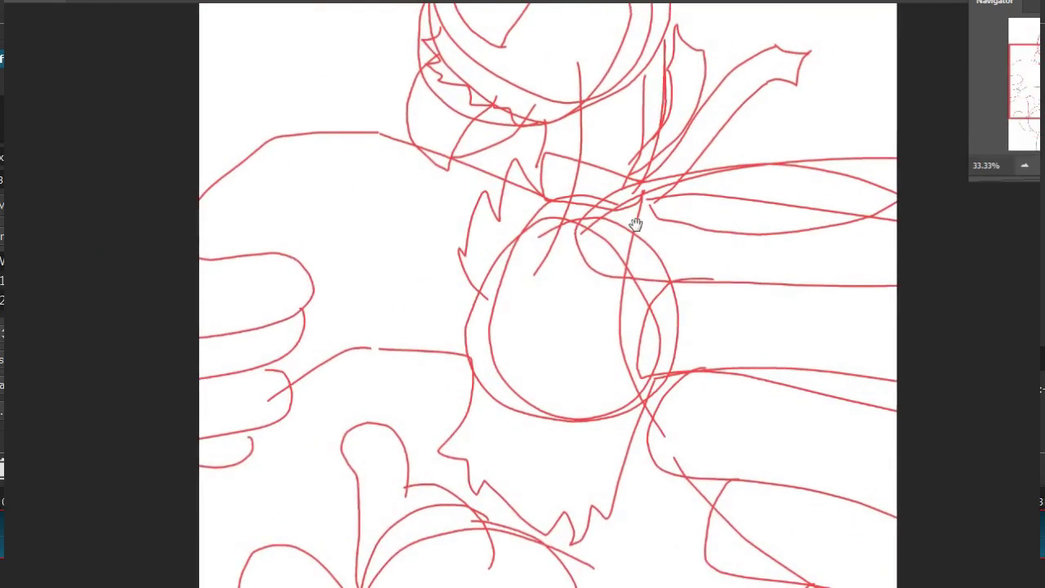
left_click_drag(684, 52, 653, 244)
left_click_drag(550, 219, 636, 336)
key("ctrl+plus")
key("ctrl+plus")
left_click_drag(371, 255, 342, 285)
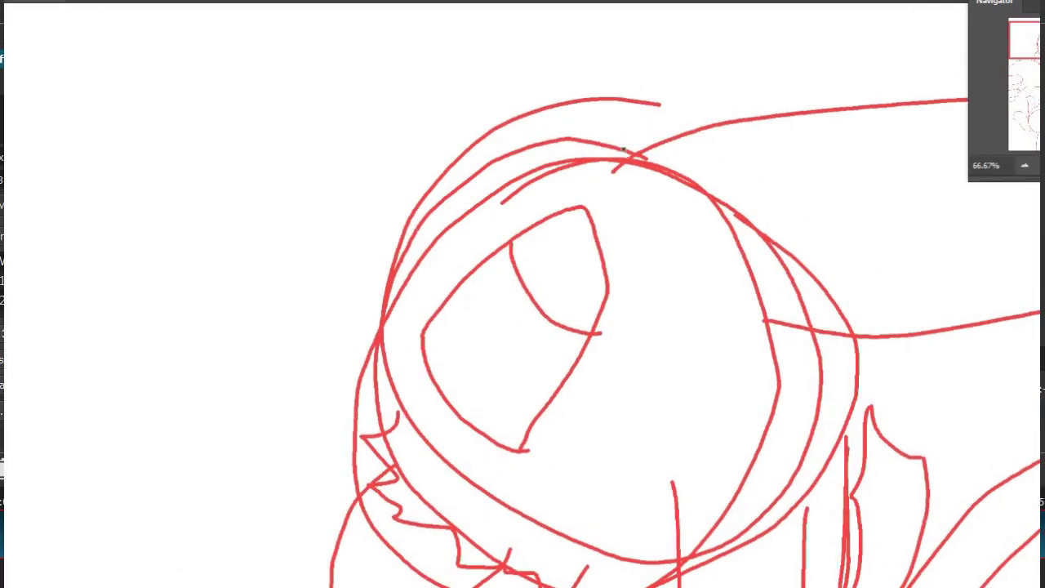
mouse_move(622, 150)
left_mouse_down()
mouse_move(563, 126)
mouse_move(410, 314)
left_mouse_up()
Sketch a tilted crown with star-tipped points on top of the head.
mouse_move(423, 235)
left_mouse_down()
mouse_move(299, 114)
mouse_move(357, 93)
mouse_move(406, 137)
left_mouse_up()
left_click_drag(443, 99, 441, 93)
mouse_move(214, 366)
left_mouse_down()
mouse_move(240, 364)
mouse_move(240, 483)
left_mouse_up()
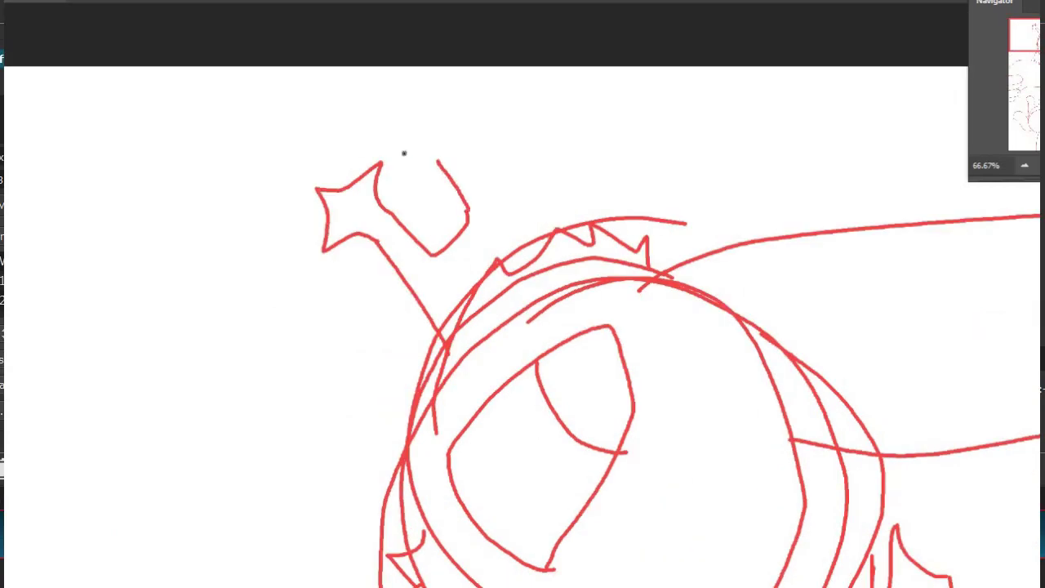
mouse_move(388, 95)
left_mouse_down()
mouse_move(499, 168)
mouse_move(524, 112)
mouse_move(631, 235)
left_mouse_up()
key("ctrl+z")
left_click_drag(549, 110, 657, 259)
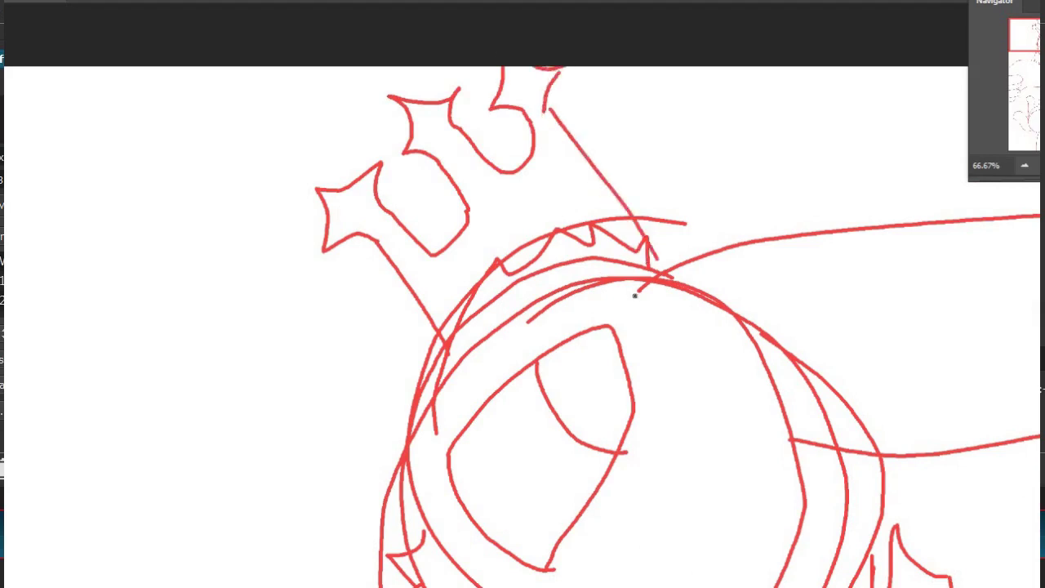
key("ctrl+minus")
key("ctrl+minus")
key("ctrl+minus")
key("ctrl+minus")
key("ctrl+plus")
key("ctrl+plus")
key("ctrl+plus")
left_click_drag(493, 191, 404, 323)
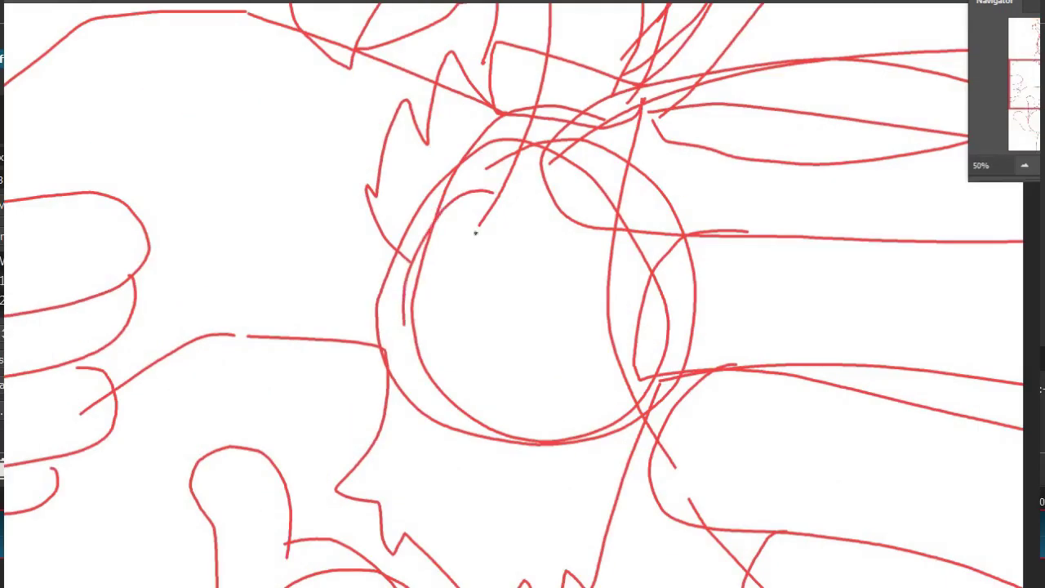
key("ctrl+z")
Sketch an arm with a rounded hand left of the body, a round shape below it, and a bent line inside the body circle.
mouse_move(461, 163)
left_mouse_down()
mouse_move(289, 401)
mouse_move(422, 409)
left_mouse_up()
mouse_move(429, 413)
left_mouse_down()
mouse_move(481, 394)
mouse_move(511, 230)
left_mouse_up()
mouse_move(448, 135)
left_mouse_down()
mouse_move(283, 208)
mouse_move(311, 299)
left_mouse_up()
key("ctrl+z")
key("ctrl+z")
mouse_move(451, 153)
left_mouse_down()
mouse_move(285, 310)
mouse_move(447, 321)
left_mouse_up()
Sketch two curved lines from the jagged lower fur edge down to the lower hand.
key("ctrl+minus")
key("ctrl+minus")
key("ctrl+minus")
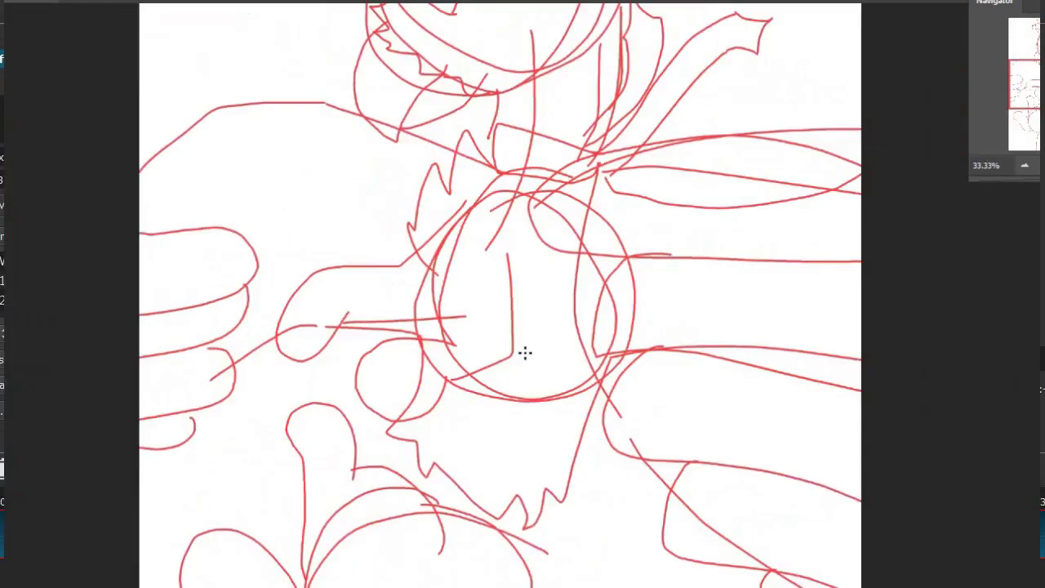
key("ctrl+plus")
key("ctrl+plus")
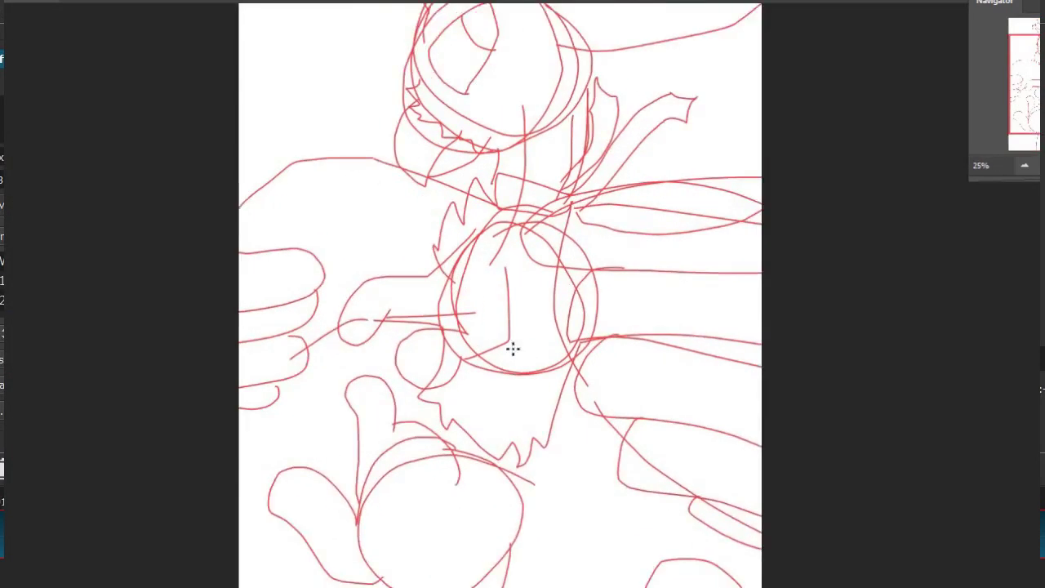
key("ctrl+z")
left_click_drag(383, 491, 331, 256)
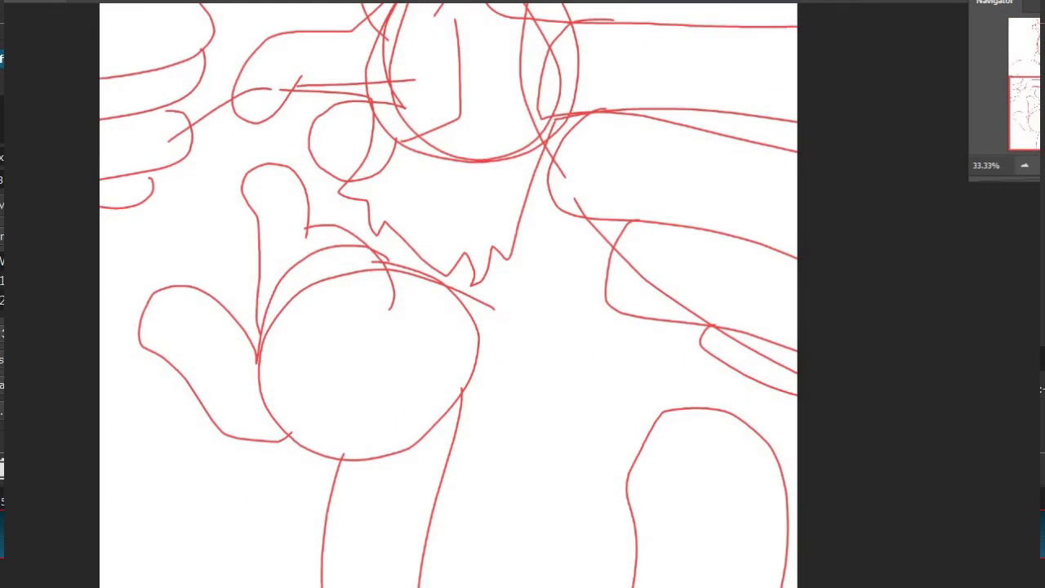
left_click_drag(435, 420, 499, 264)
left_click_drag(367, 200, 330, 288)
On a new layer above the sketch, ink the topmost round-ended segment right of the body in black, including its upper inner line.
left_click_drag(352, 74, 286, 287)
left_click_drag(303, 55, 373, 269)
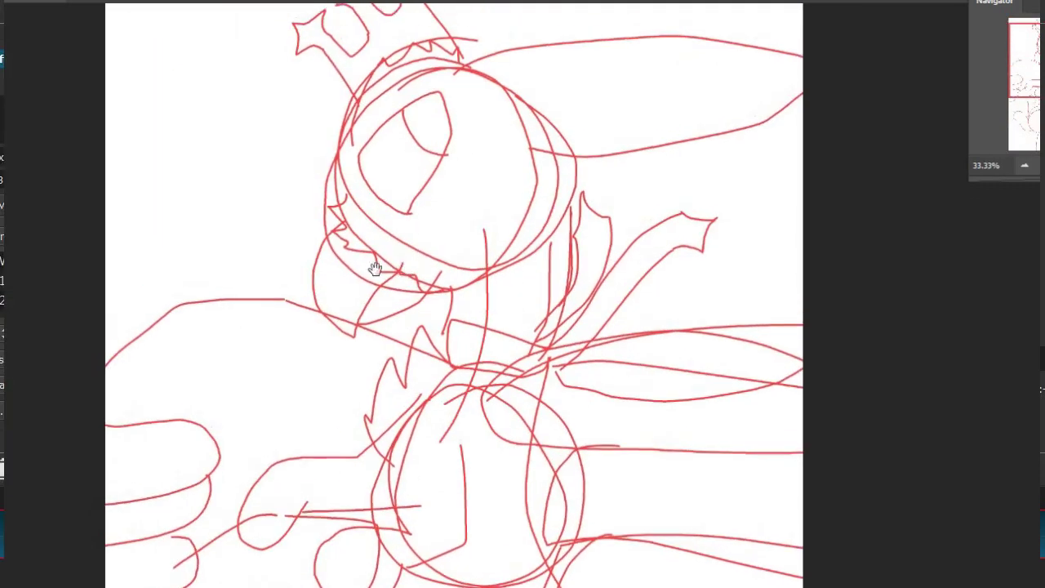
left_click_drag(373, 231, 422, 341)
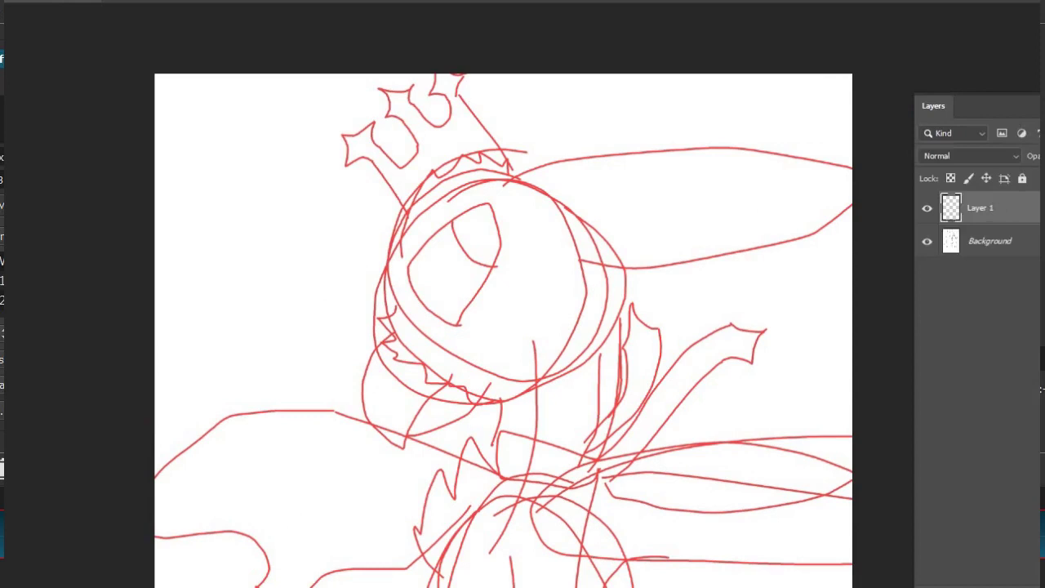
key("ctrl+plus")
left_click_drag(557, 342, 532, 81)
left_click_drag(497, 522, 334, 586)
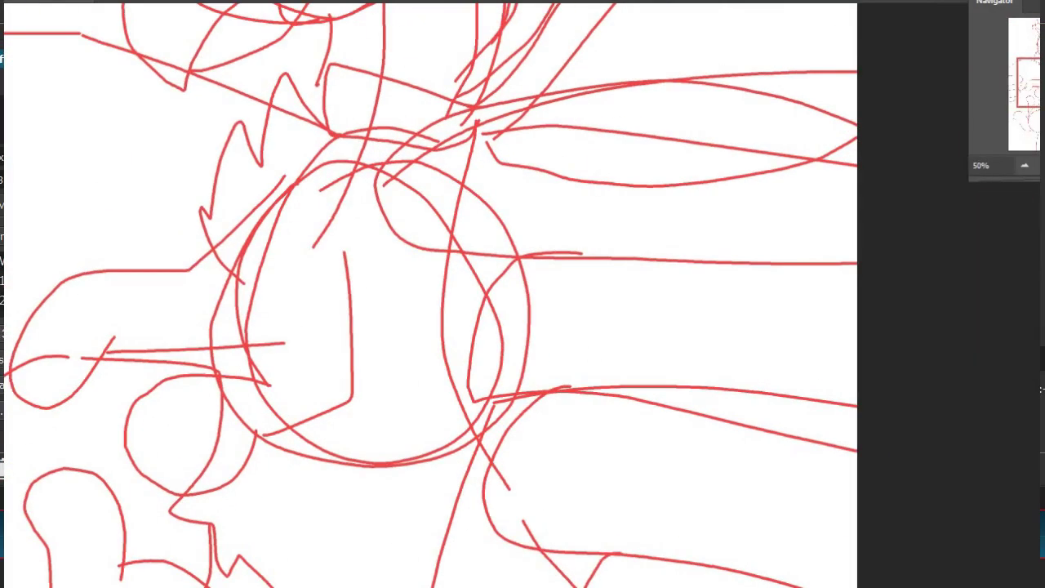
mouse_move(855, 67)
left_mouse_down()
mouse_move(475, 110)
mouse_move(392, 210)
mouse_move(855, 221)
left_mouse_up()
left_click_drag(855, 125, 461, 183)
Ink the second and third round-ended segments right of the body in black, each with an inner line.
mouse_move(513, 232)
left_mouse_down()
mouse_move(440, 279)
mouse_move(567, 351)
mouse_move(856, 311)
left_mouse_up()
left_click_drag(506, 289, 855, 222)
mouse_move(493, 369)
left_mouse_down()
mouse_move(615, 441)
mouse_move(856, 388)
left_mouse_up()
left_click_drag(545, 392, 855, 323)
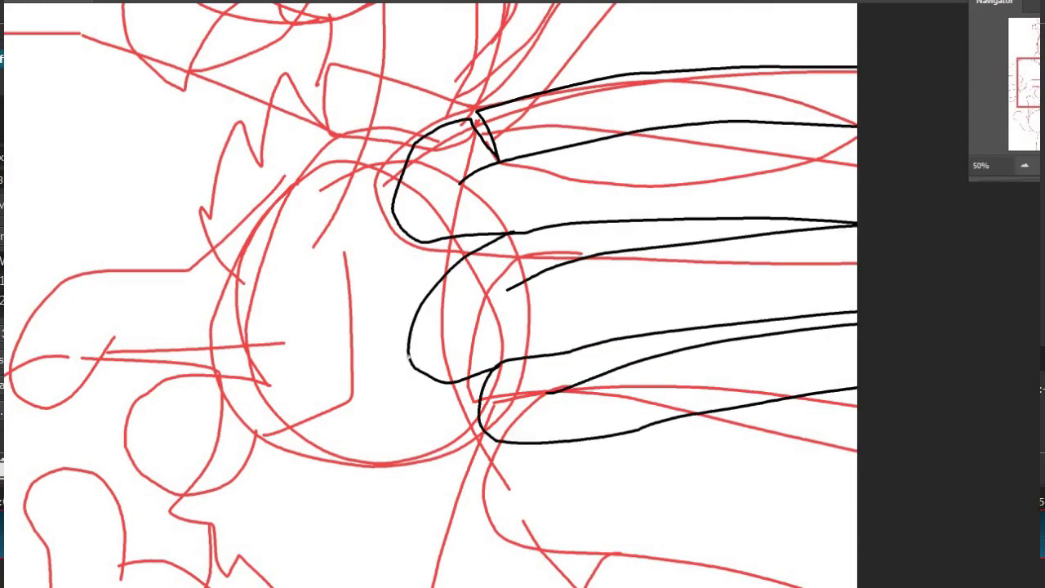
Ink the fourth and fifth round-ended segments in black down the right side, adding an inner line to each.
left_click_drag(336, 191, 274, 40)
mouse_move(494, 292)
left_mouse_down()
mouse_move(460, 373)
mouse_move(795, 351)
left_mouse_up()
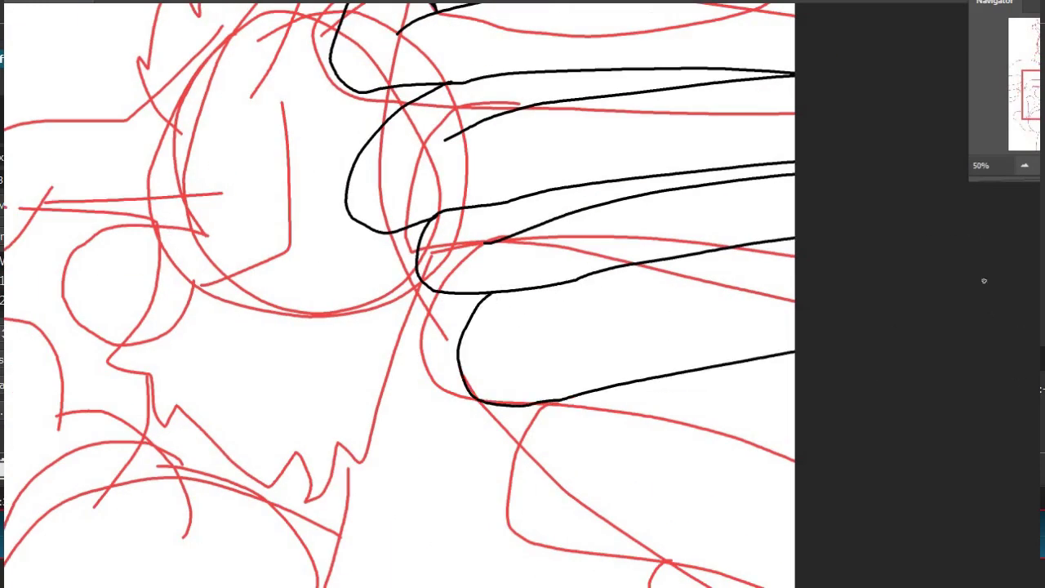
left_click_drag(530, 347, 795, 296)
mouse_move(424, 349)
left_mouse_down()
mouse_move(457, 222)
mouse_move(431, 197)
left_mouse_up()
left_click_drag(490, 266, 734, 281)
left_click_drag(545, 284, 735, 220)
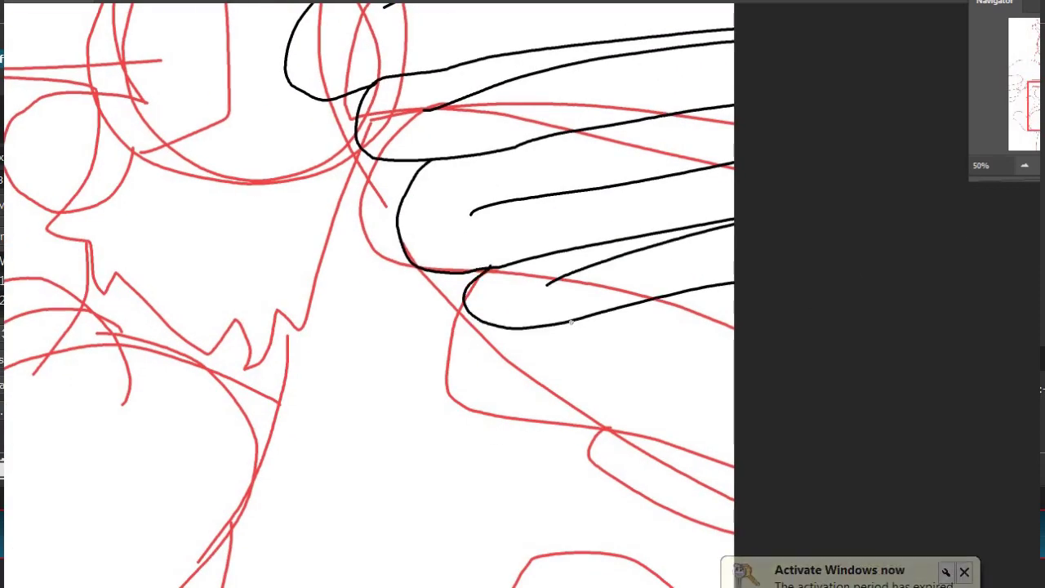
Ink the sixth and seventh round-ended segments right of the body in black, each with an inner line.
left_click_drag(572, 321, 735, 345)
left_click_drag(636, 327, 735, 289)
mouse_move(630, 361)
left_mouse_down()
mouse_move(735, 420)
mouse_move(735, 384)
left_mouse_up()
key("ctrl+z")
left_click_drag(659, 376, 734, 362)
key("ctrl+minus")
key("ctrl+minus")
key("ctrl+minus")
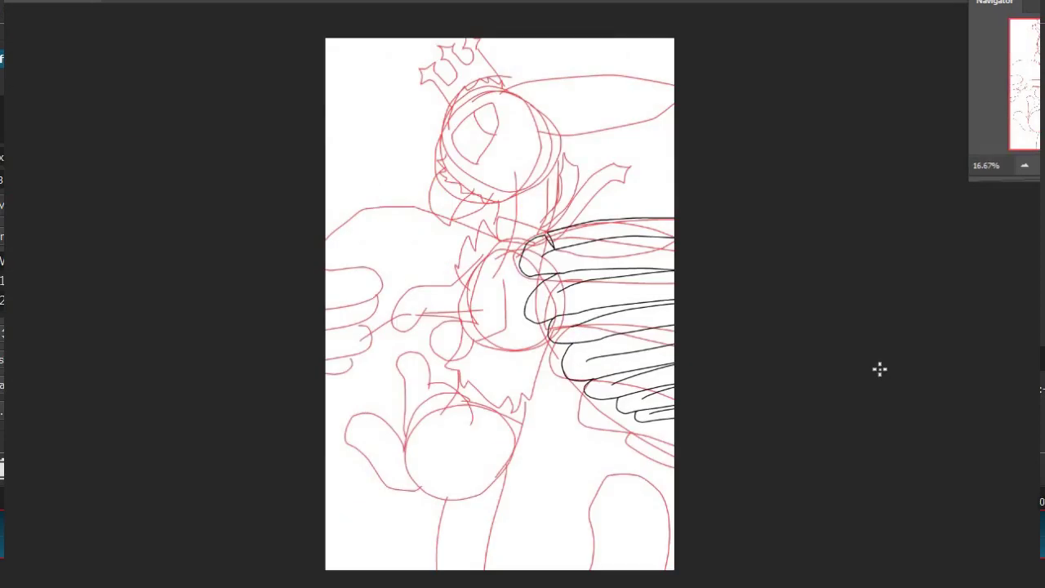
Ink the four stacked round-ended segments at the canvas's left edge in black, adding inner lines.
key("ctrl+plus")
key("ctrl+plus")
mouse_move(155, 232)
left_mouse_down()
mouse_move(263, 270)
mouse_move(151, 313)
left_mouse_up()
left_click_drag(217, 253, 152, 282)
mouse_move(250, 275)
left_mouse_down()
mouse_move(141, 364)
mouse_move(236, 303)
left_mouse_up()
mouse_move(218, 347)
left_mouse_down()
mouse_move(242, 359)
mouse_move(152, 423)
left_mouse_up()
left_click_drag(216, 374, 152, 400)
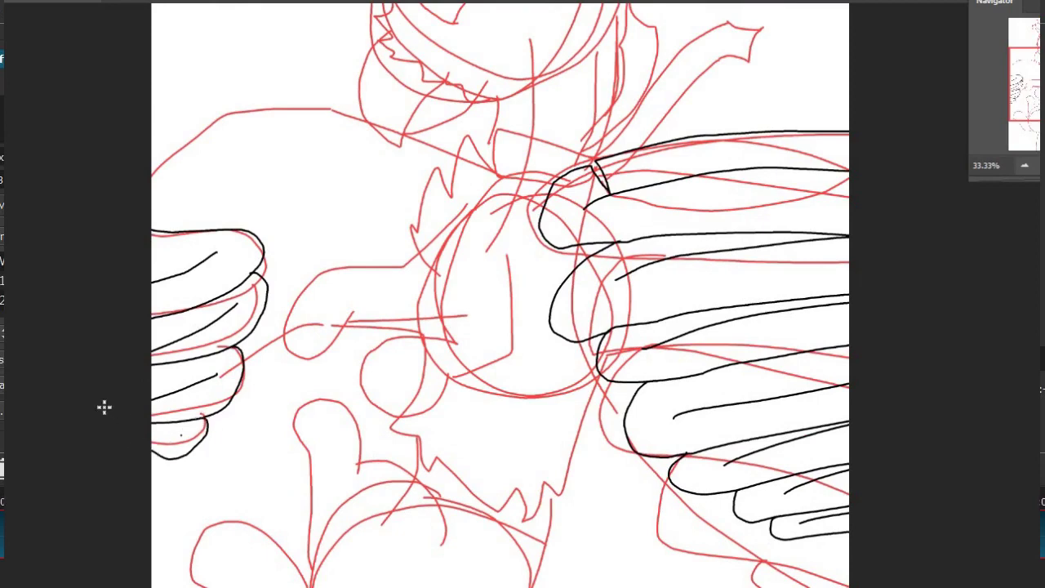
Ink the long ear right of the head in black, with a notched lower edge and a jagged line across it.
left_click_drag(331, 284, 340, 315)
left_click_drag(471, 366, 367, 287)
left_click_drag(342, 340, 408, 243)
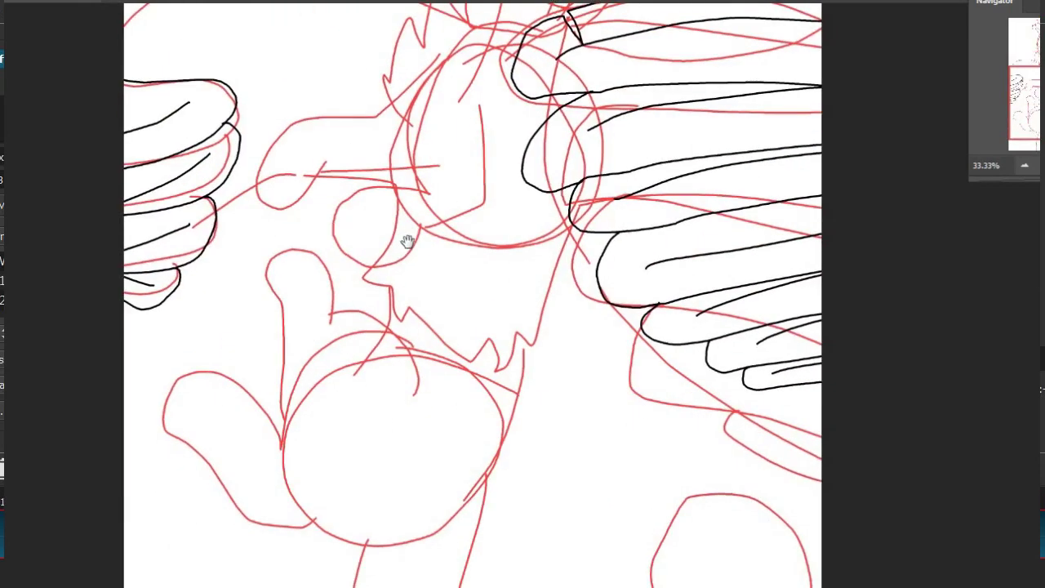
left_click_drag(416, 139, 421, 335)
left_click_drag(474, 114, 439, 331)
key("ctrl+plus")
key("ctrl+plus")
left_click_drag(258, 145, 963, 98)
left_click_drag(417, 323, 845, 219)
left_click_drag(886, 252, 964, 228)
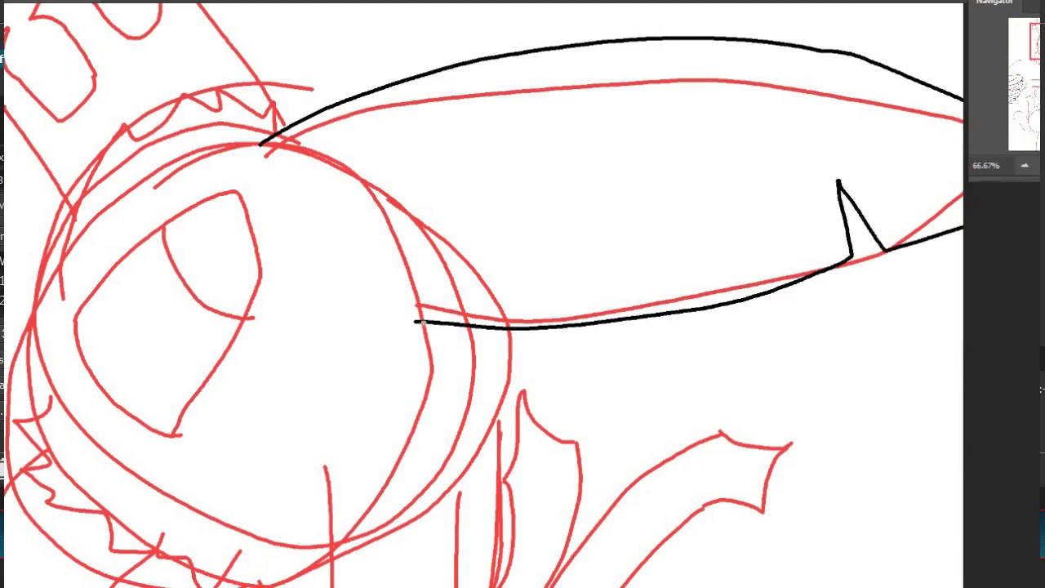
key("ctrl+z")
mouse_move(423, 323)
left_mouse_down()
mouse_move(630, 59)
mouse_move(515, 141)
mouse_move(439, 323)
left_mouse_up()
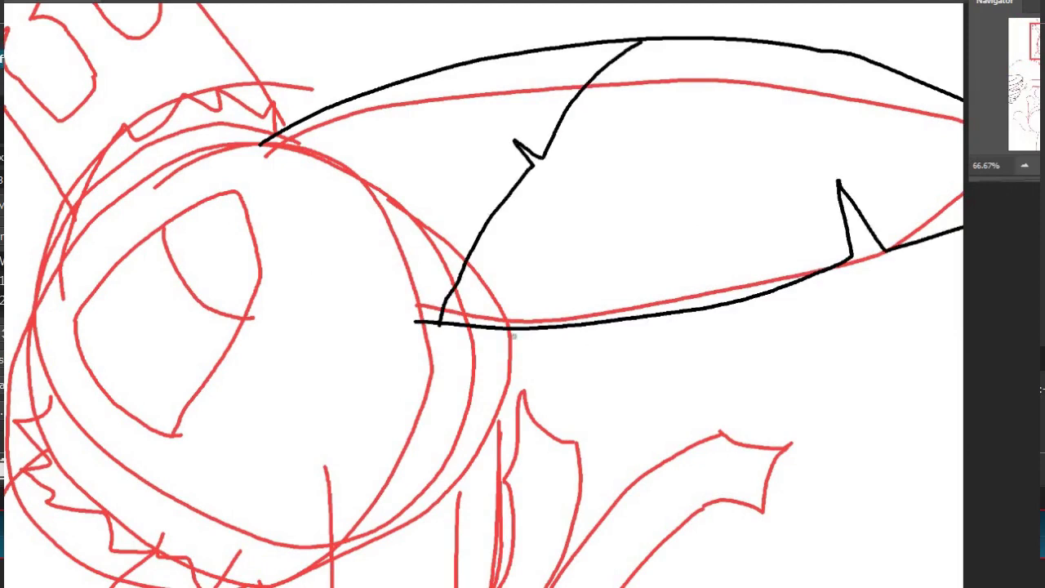
Ink jagged fur along the right cheek and around the lower left edge of the head.
mouse_move(530, 384)
left_mouse_down()
mouse_move(526, 468)
mouse_move(387, 510)
left_mouse_up()
mouse_move(118, 286)
left_mouse_down()
mouse_move(414, 380)
mouse_move(274, 64)
left_mouse_up()
mouse_move(205, 175)
left_mouse_down()
mouse_move(178, 249)
mouse_move(201, 294)
mouse_move(251, 304)
left_mouse_up()
left_click_drag(319, 339, 500, 335)
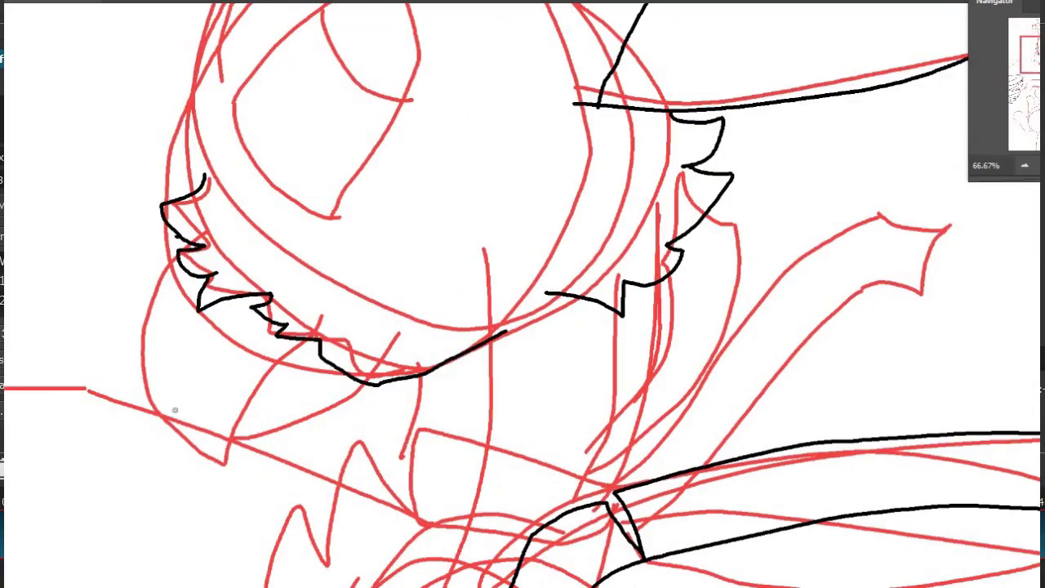
Ink a large curved fang hanging from the head's lower left fur and a small tooth beside it.
left_click_drag(179, 237, 237, 312)
key("ctrl+z")
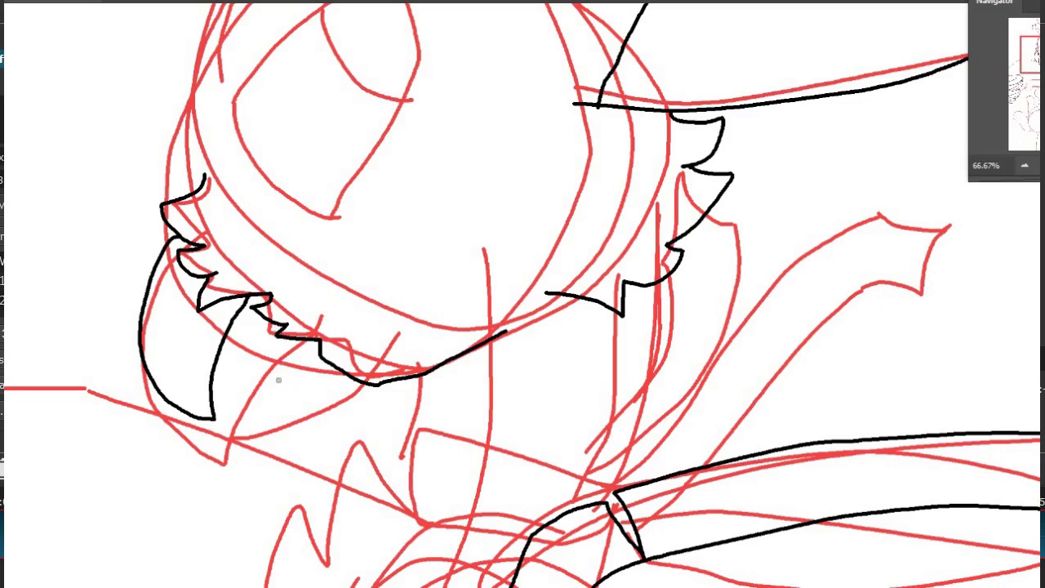
left_click_drag(285, 393, 300, 408)
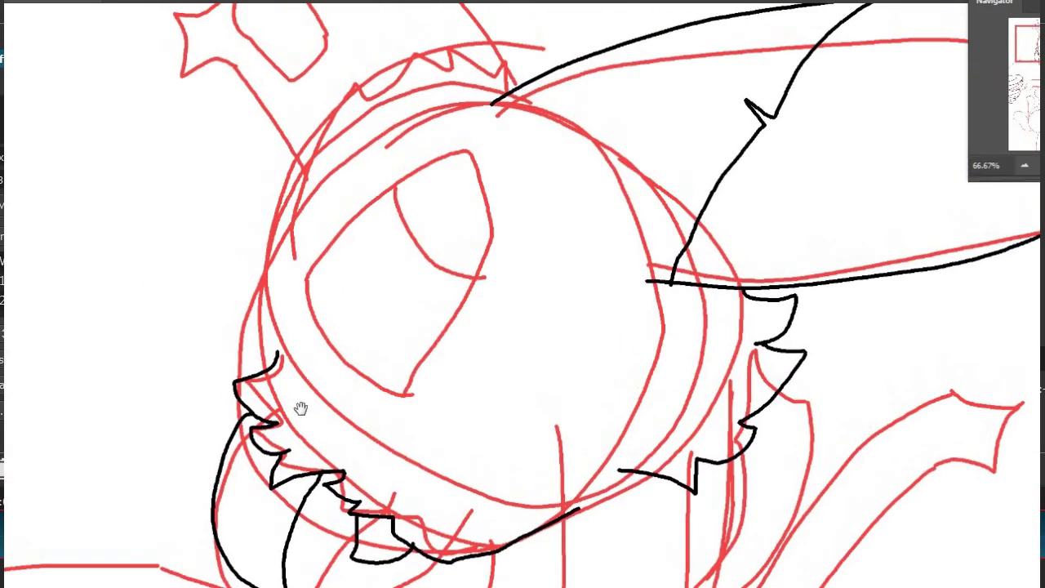
Ink the head's left contour, the jagged fringe below the crown, and a short jagged fur line inside the right cheek.
mouse_move(262, 365)
left_mouse_down()
mouse_move(328, 103)
mouse_move(317, 163)
left_mouse_up()
key("ctrl+z")
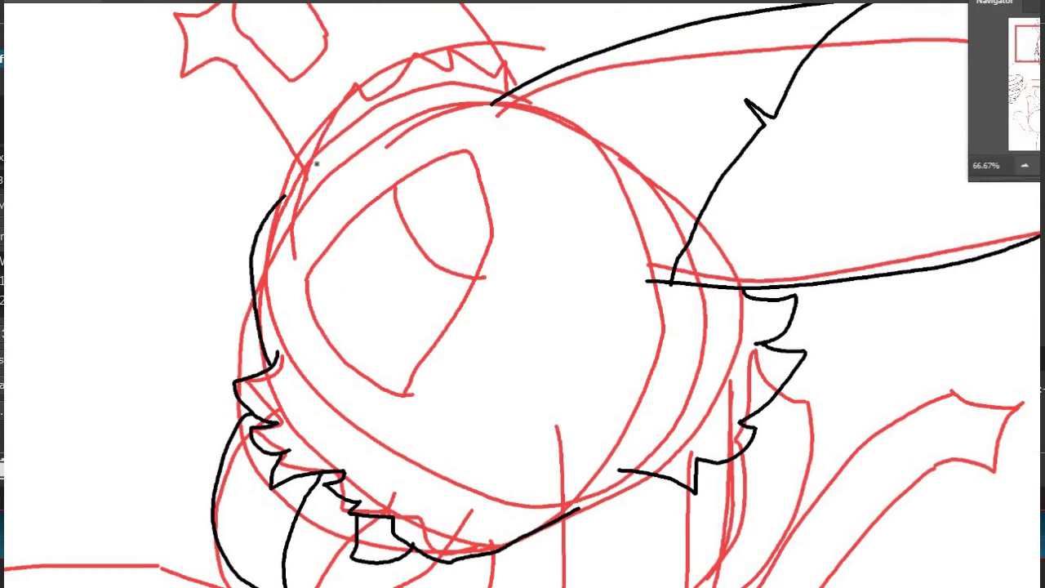
left_click_drag(383, 99, 469, 74)
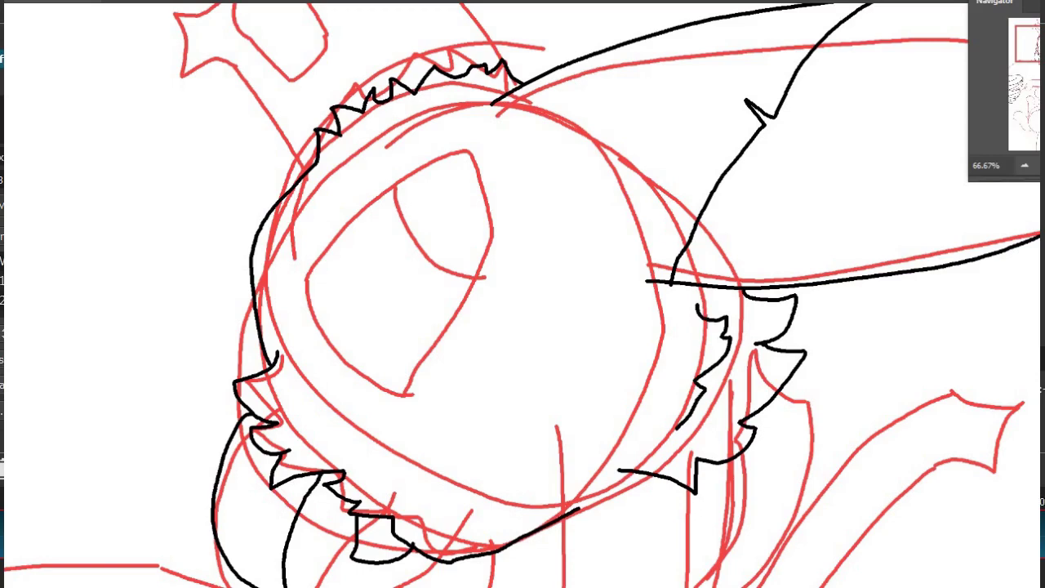
Review the black ink with the red sketch layer hidden, and restore the sketch's visibility.
mouse_move(506, 524)
left_mouse_down()
mouse_move(396, 373)
mouse_move(392, 244)
left_mouse_up()
left_click_drag(575, 342, 373, 344)
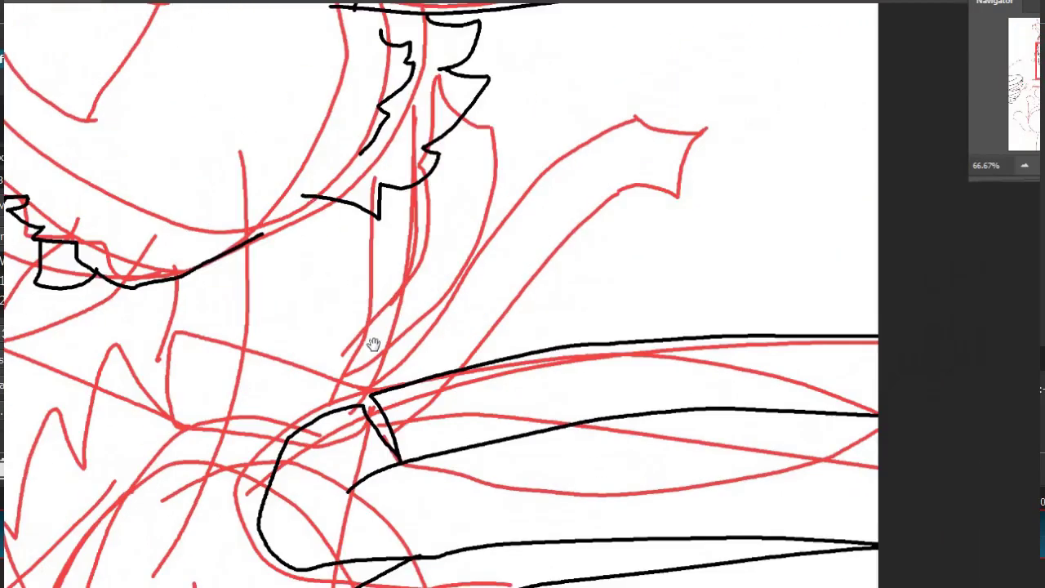
left_click_drag(459, 56, 835, 369)
key("ctrl+minus")
key("ctrl+minus")
left_click_drag(707, 327, 665, 206)
key("F7")
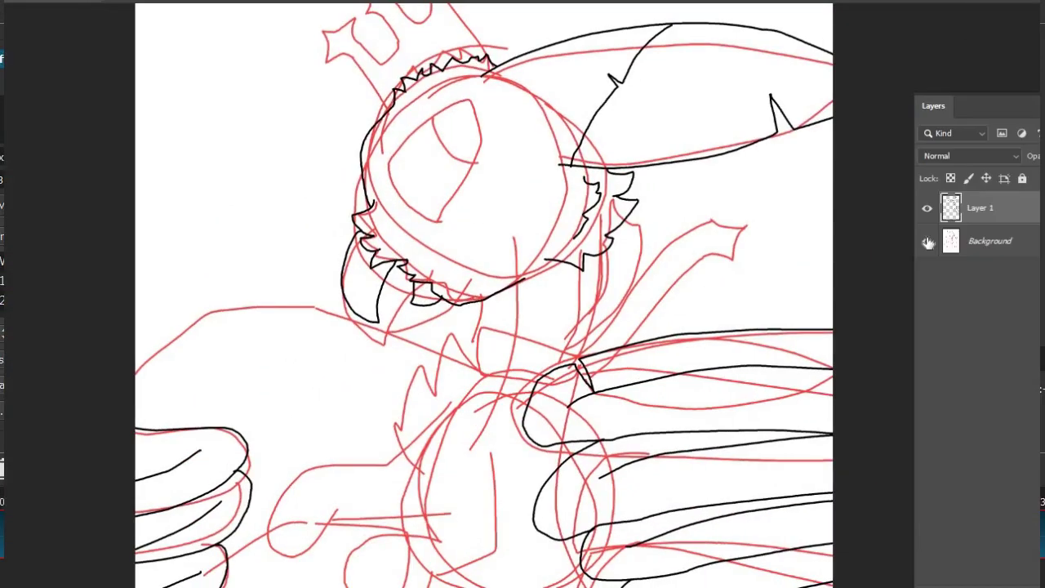
left_click(928, 242)
left_click(927, 242)
Ink the crown in black with its star-shaped points, rounded gaps and two straight sides.
left_click_drag(504, 156, 562, 443)
scroll(562, 443, "up", 2)
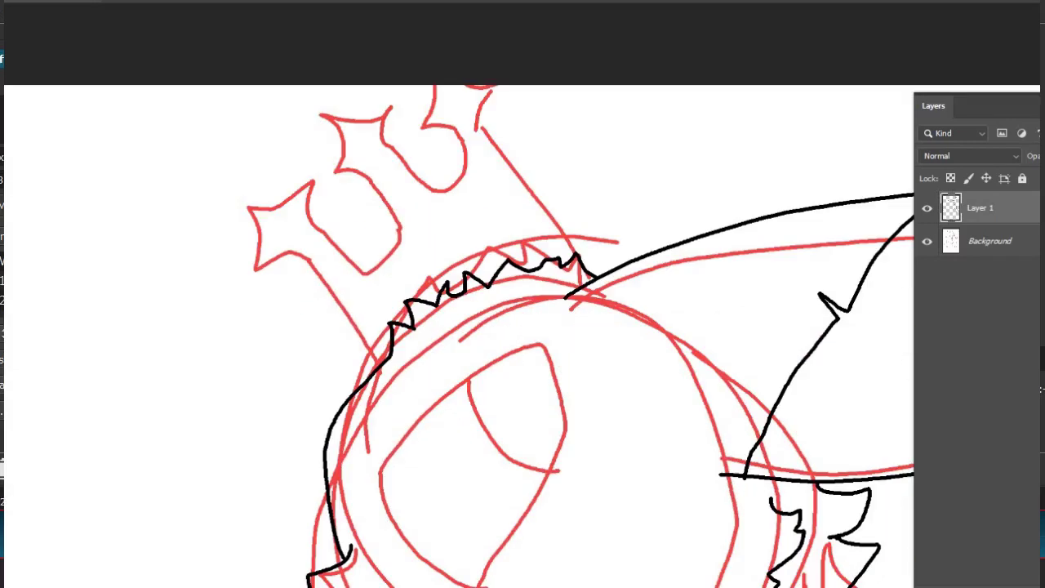
mouse_move(308, 239)
left_mouse_down()
mouse_move(245, 274)
mouse_move(328, 235)
mouse_move(399, 235)
left_mouse_up()
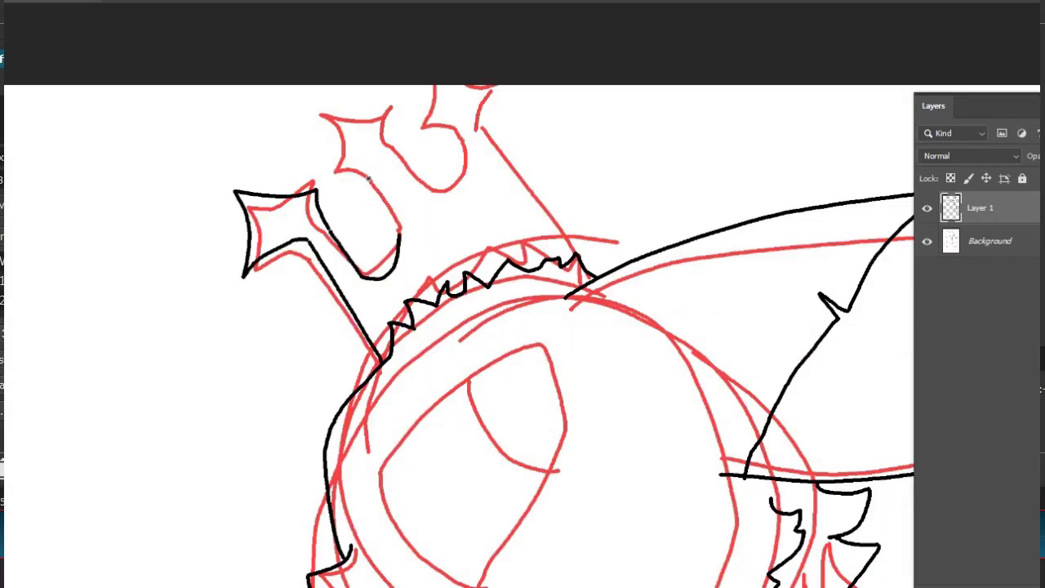
key("ctrl+z")
mouse_move(319, 193)
left_mouse_down()
mouse_move(396, 233)
mouse_move(364, 166)
left_mouse_up()
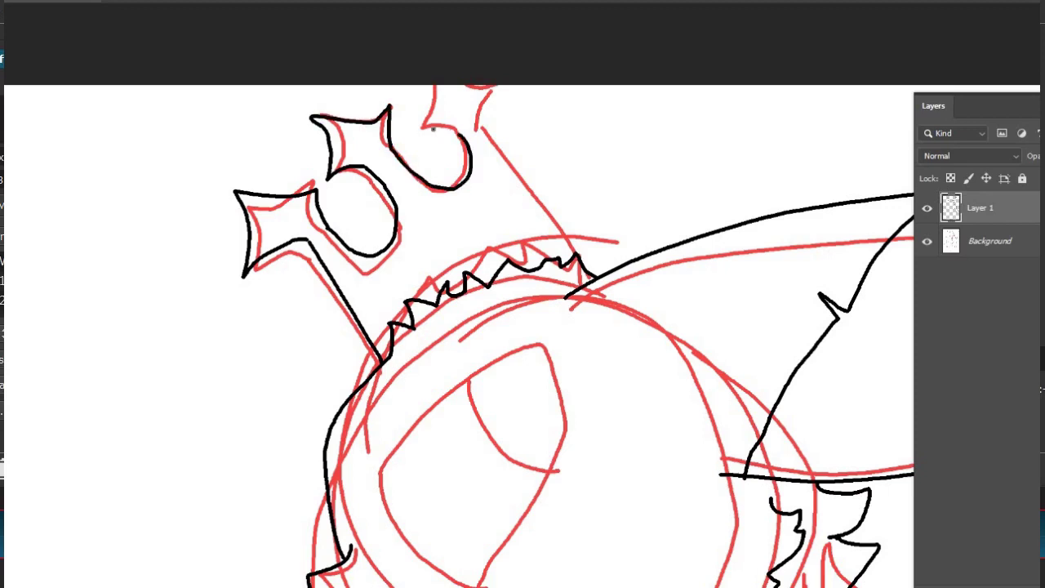
left_click_drag(482, 124, 570, 252)
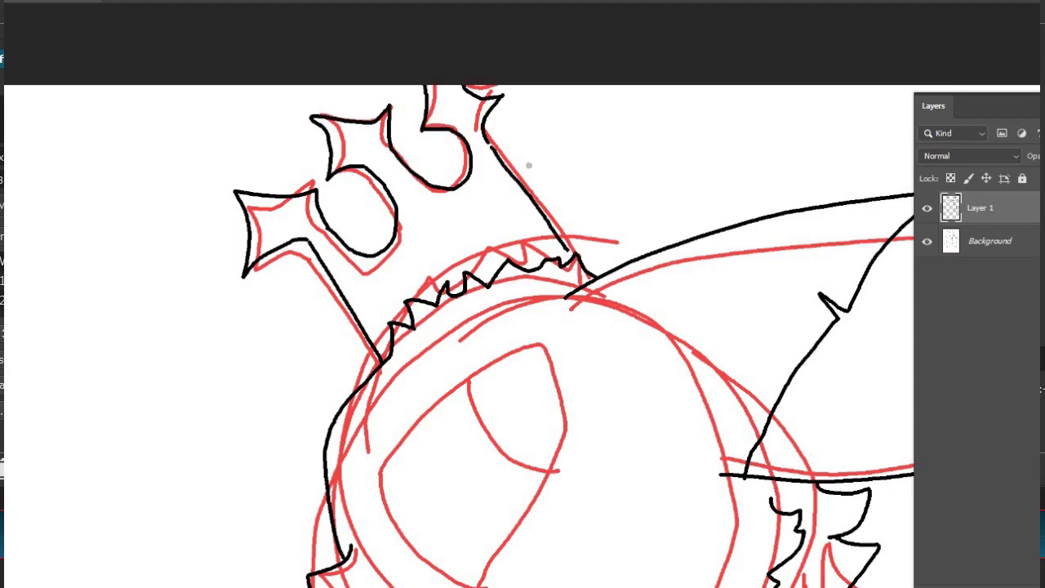
Ink the pointed outline of the single eye in black and fill its pupil solid black.
mouse_move(506, 556)
left_mouse_down()
mouse_move(335, 319)
mouse_move(361, 121)
mouse_move(322, 334)
mouse_move(310, 351)
left_mouse_up()
mouse_move(302, 155)
left_mouse_down()
mouse_move(326, 211)
mouse_move(381, 233)
mouse_move(378, 222)
left_mouse_up()
key("ctrl+z")
key("ctrl+z")
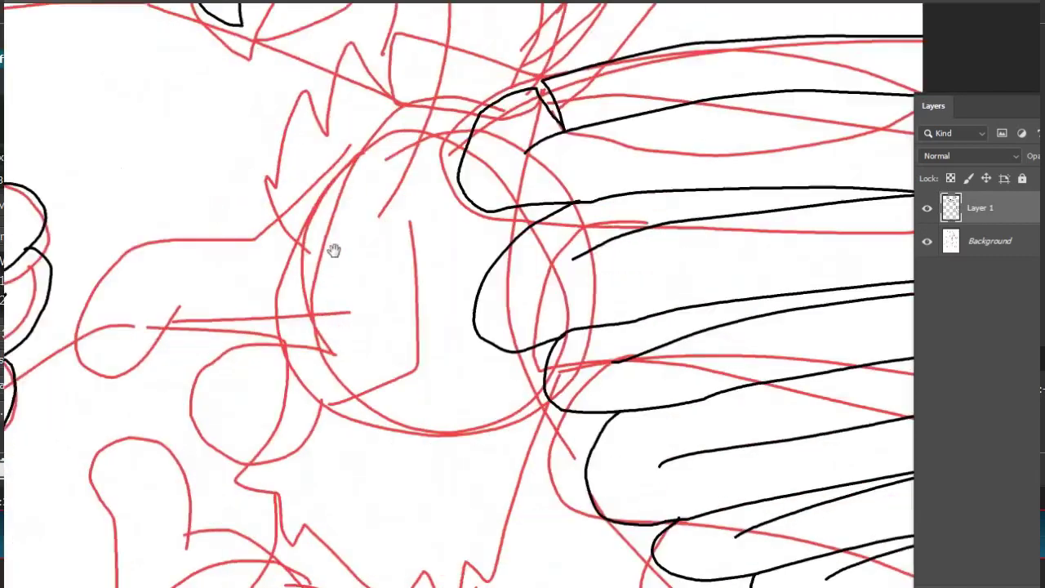
Ink the arm across the chest in black, ending in a jagged fur cuff.
mouse_move(402, 64)
left_mouse_down()
mouse_move(359, 275)
mouse_move(400, 339)
mouse_move(545, 319)
mouse_move(536, 147)
left_mouse_up()
left_click_drag(307, 337, 321, 462)
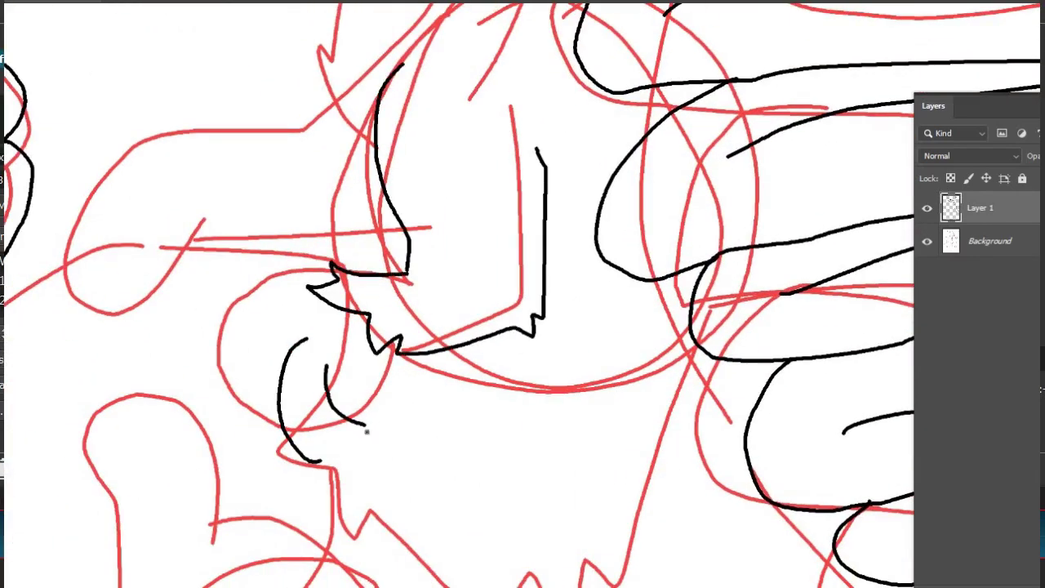
key("ctrl+z")
left_click_drag(338, 349, 359, 439)
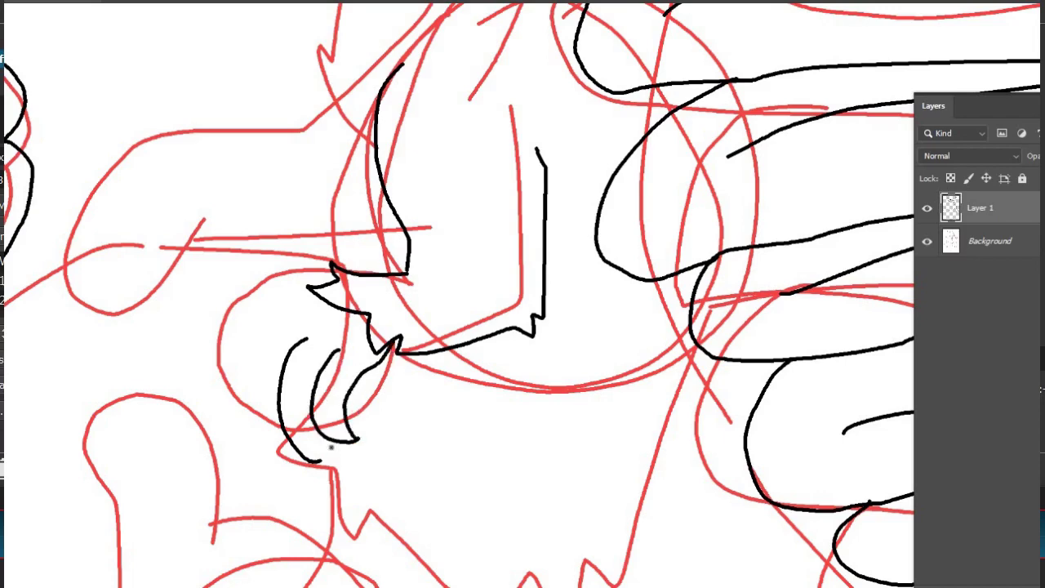
left_click_drag(289, 317, 270, 422)
scroll(436, 422, "down", 4)
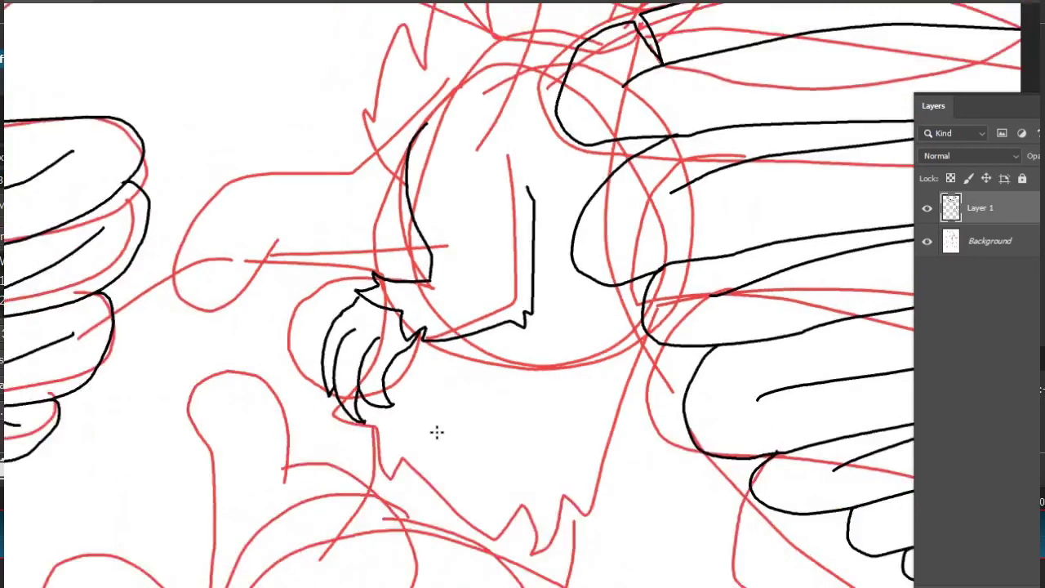
left_click(927, 241)
left_click(927, 240)
key("ctrl+z")
key("ctrl+z")
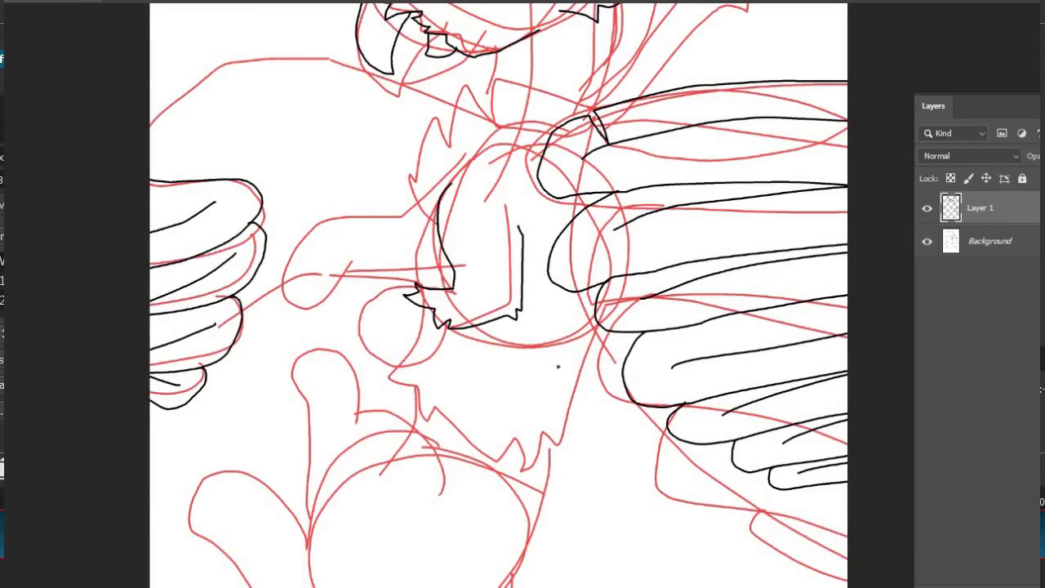
Ink three long, curved, pointed claws fanning down and left from the chest arm's jagged cuff.
scroll(555, 364, "up", 4)
left_click_drag(324, 347, 298, 498)
left_click_drag(291, 330, 218, 449)
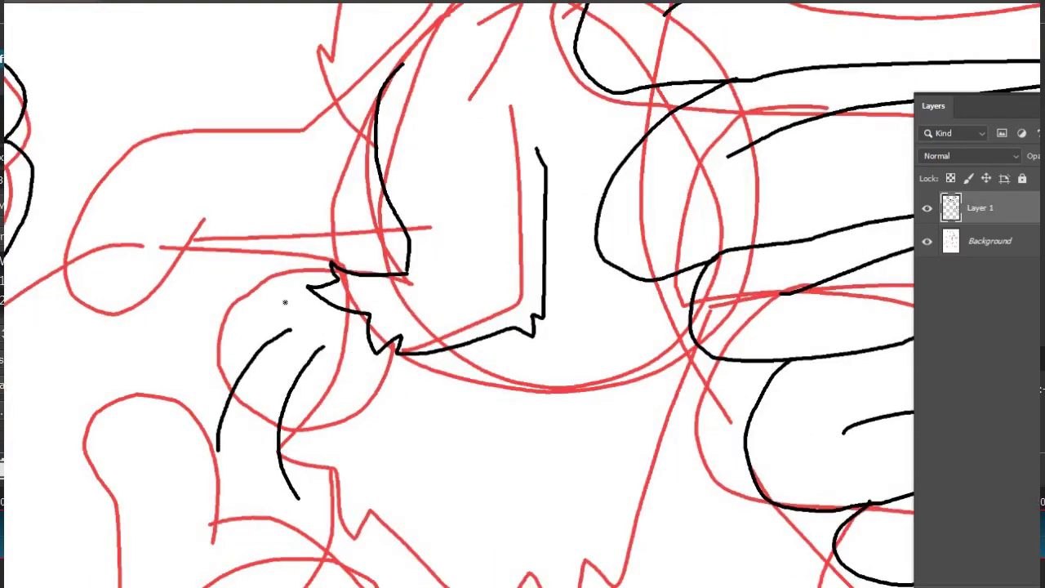
left_click_drag(287, 302, 151, 381)
mouse_move(301, 499)
left_mouse_down()
mouse_move(327, 400)
mouse_move(392, 347)
left_mouse_up()
left_click_drag(219, 446, 295, 369)
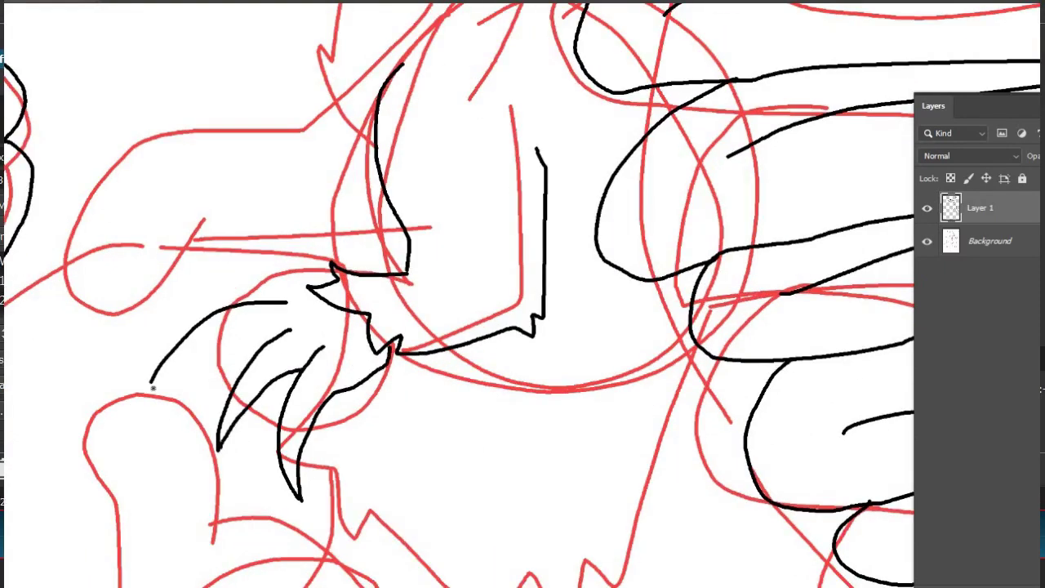
left_click_drag(152, 382, 257, 349)
Ink three fur spikes along the upper left side of the chest.
mouse_move(256, 289)
left_mouse_down()
mouse_move(263, 335)
mouse_move(123, 565)
left_mouse_up()
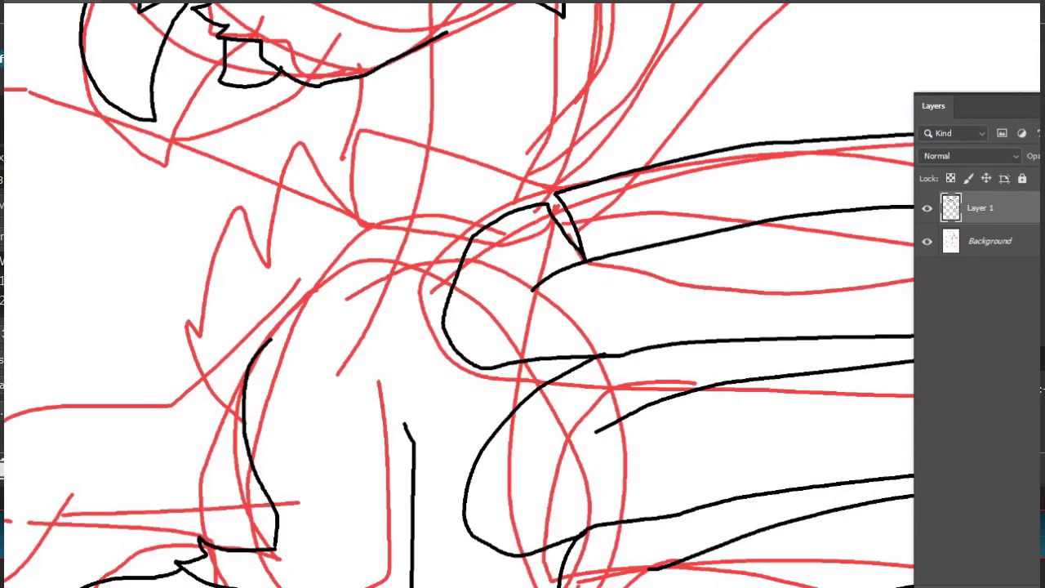
left_click_drag(309, 125, 369, 222)
mouse_move(308, 125)
left_mouse_down()
mouse_move(296, 238)
mouse_move(214, 269)
mouse_move(247, 321)
left_mouse_up()
left_click_drag(222, 290, 197, 392)
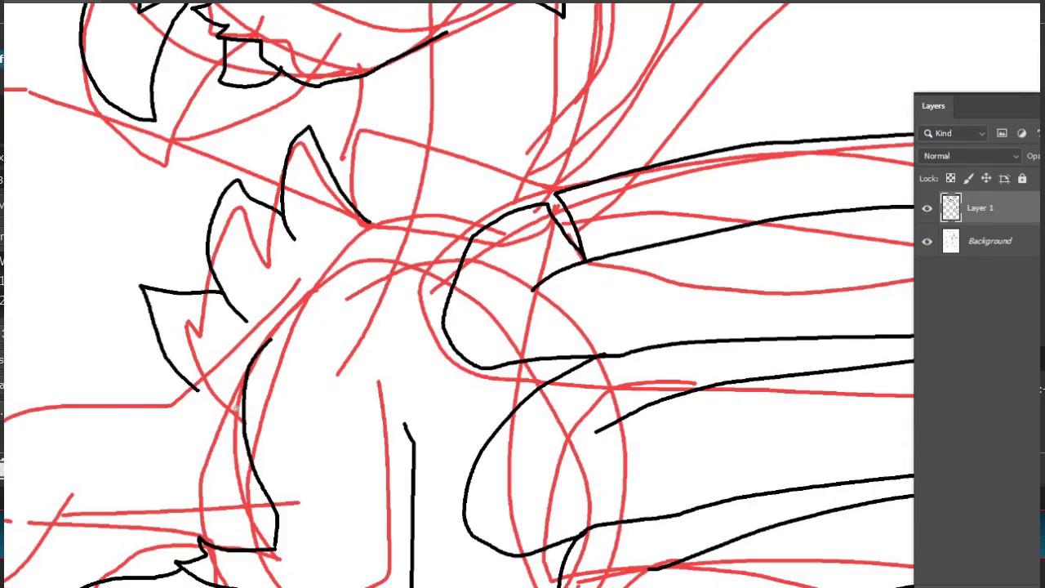
Ink the pointed collar at the base of the neck, with a small jagged tuft on its lower edge.
left_click_drag(367, 218, 465, 227)
key("ctrl+z")
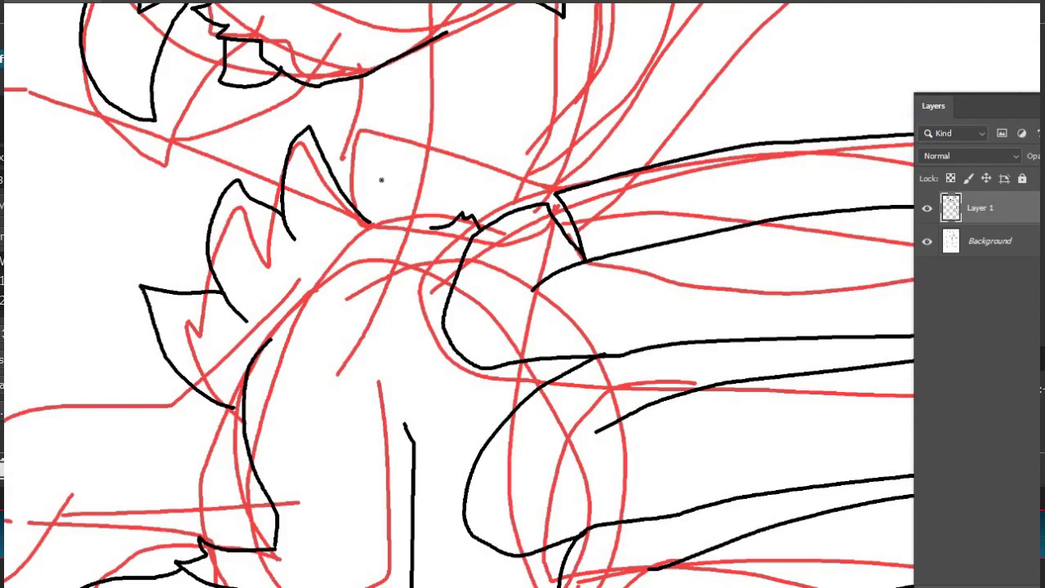
left_click_drag(346, 128, 366, 219)
left_click_drag(348, 124, 536, 176)
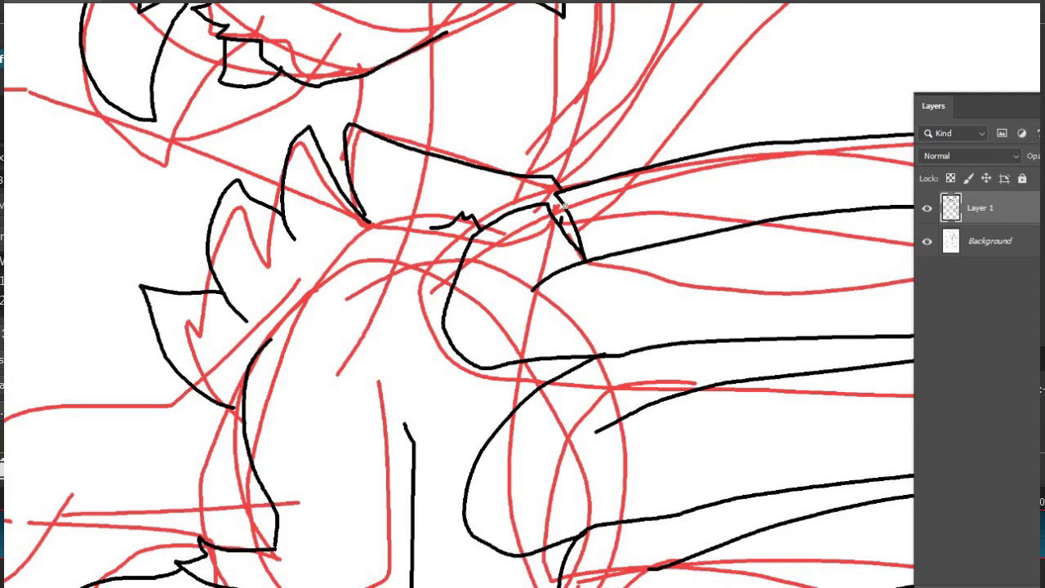
Ink the front of the neck from chin to collar, the collar's lower edge, and the jagged back of the neck.
key("ctrl+minus")
key("ctrl+plus")
key("ctrl+plus")
mouse_move(299, 170)
left_mouse_down()
mouse_move(423, 183)
mouse_move(344, 438)
left_mouse_up()
key("ctrl+z")
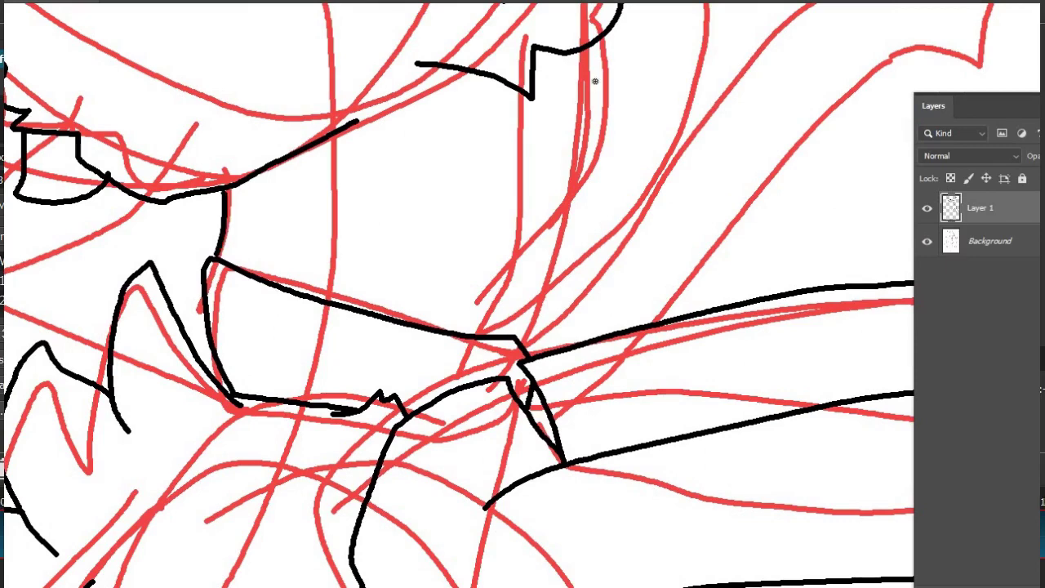
mouse_move(582, 47)
left_mouse_down()
mouse_move(596, 200)
mouse_move(524, 341)
left_mouse_up()
scroll(537, 297, "down", 2)
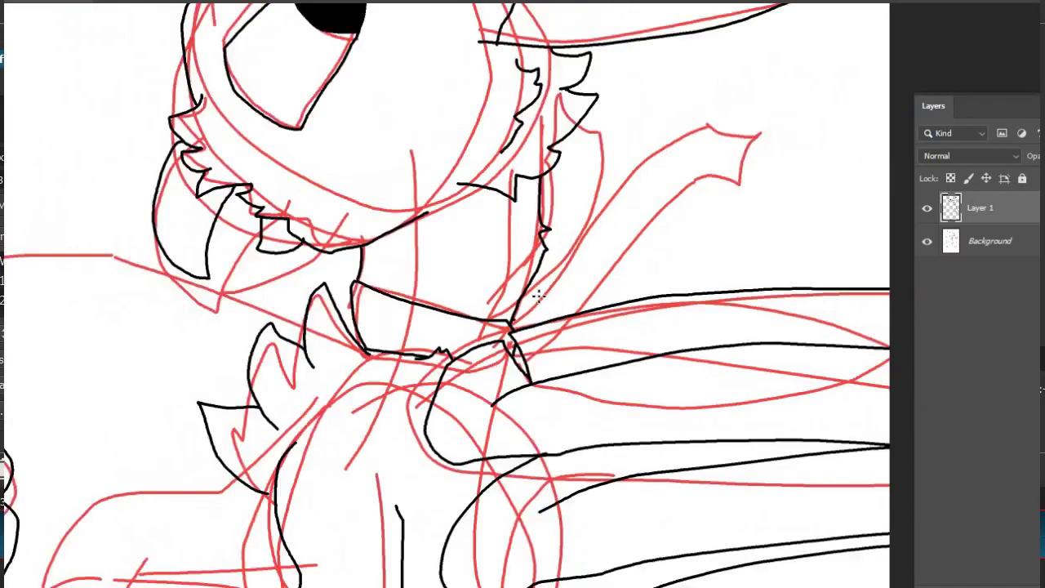
Ink the arm extending left from the chest in black, ending in a jagged fur cuff.
key("ctrl+minus")
key("ctrl+minus")
key("ctrl+minus")
key("ctrl+plus")
key("ctrl+plus")
key("ctrl+plus")
left_click_drag(423, 425, 665, 459)
key("ctrl+plus")
key("ctrl+plus")
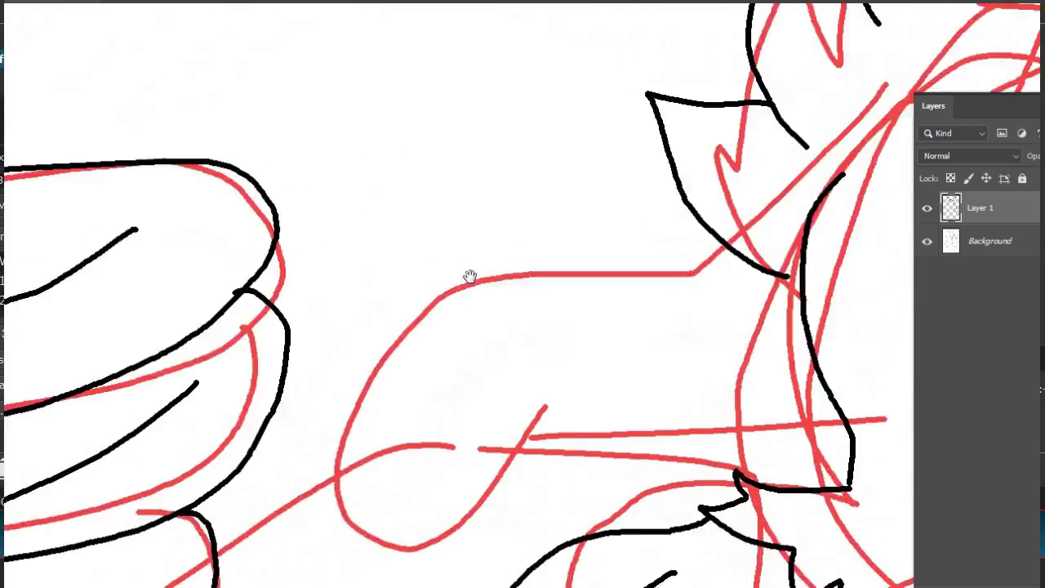
left_click_drag(469, 276, 395, 172)
left_click_drag(691, 170, 758, 385)
mouse_move(505, 155)
left_mouse_down()
mouse_move(480, 314)
mouse_move(503, 369)
left_mouse_up()
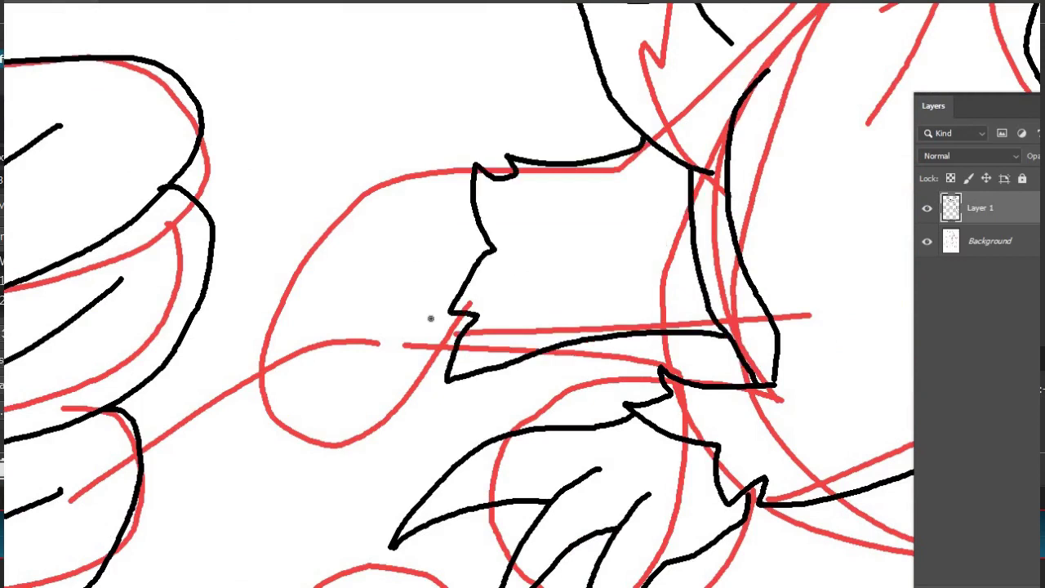
left_click_drag(476, 163, 240, 194)
left_click_drag(268, 381, 353, 219)
left_click_drag(384, 292, 378, 415)
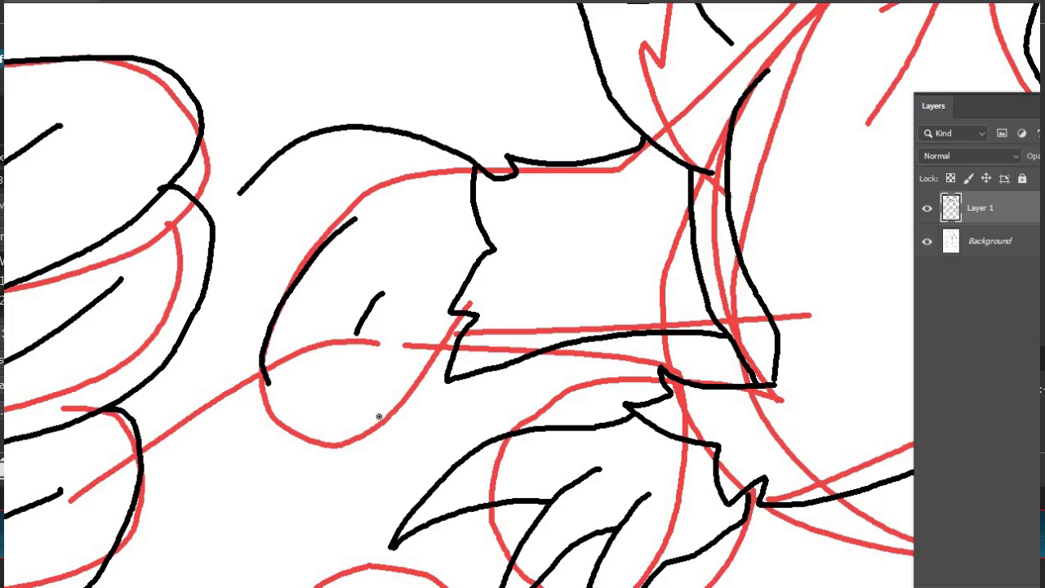
mouse_move(241, 194)
left_mouse_down()
mouse_move(386, 172)
mouse_move(369, 196)
left_mouse_up()
mouse_move(276, 359)
left_mouse_down()
mouse_move(383, 294)
mouse_move(386, 417)
left_mouse_up()
key("ctrl+minus")
key("ctrl+minus")
key("ctrl+minus")
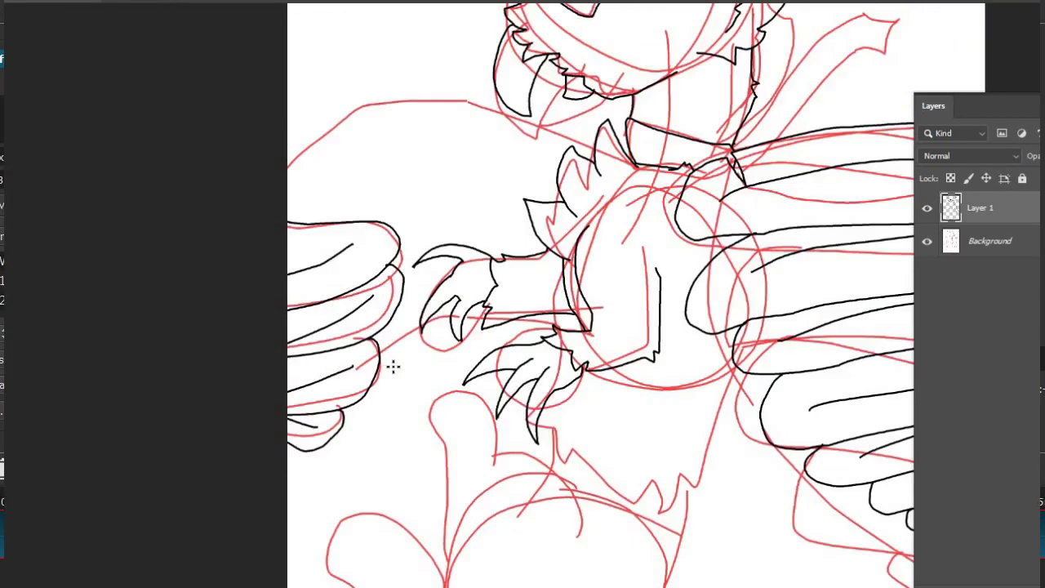
key("ctrl+plus")
key("ctrl+plus")
key("ctrl+z")
key("ctrl+z")
key("ctrl+z")
key("ctrl+z")
key("ctrl+z")
key("ctrl+z")
key("ctrl+plus")
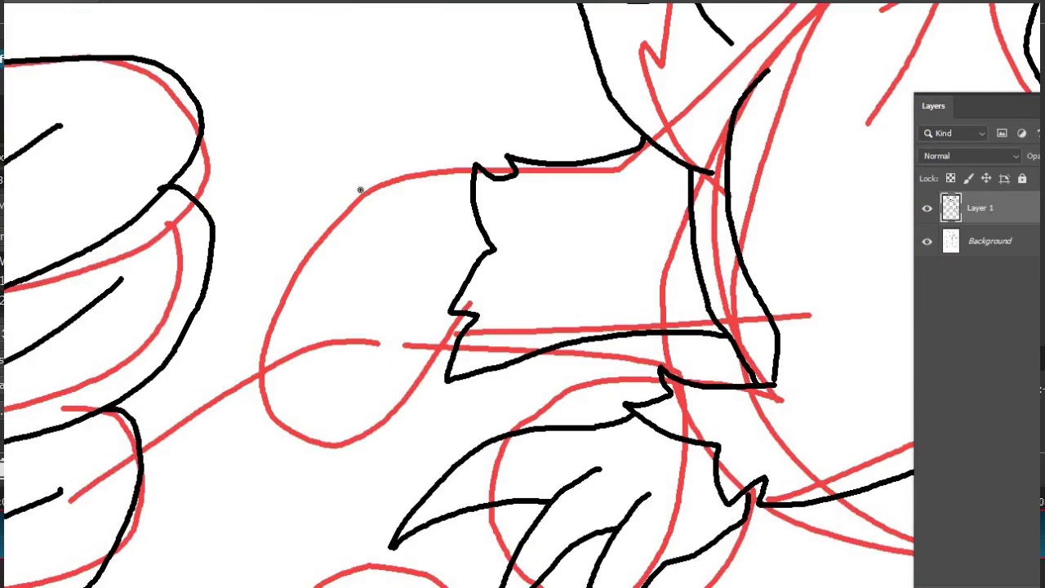
mouse_move(385, 280)
left_mouse_down()
mouse_move(414, 326)
mouse_move(464, 320)
left_mouse_up()
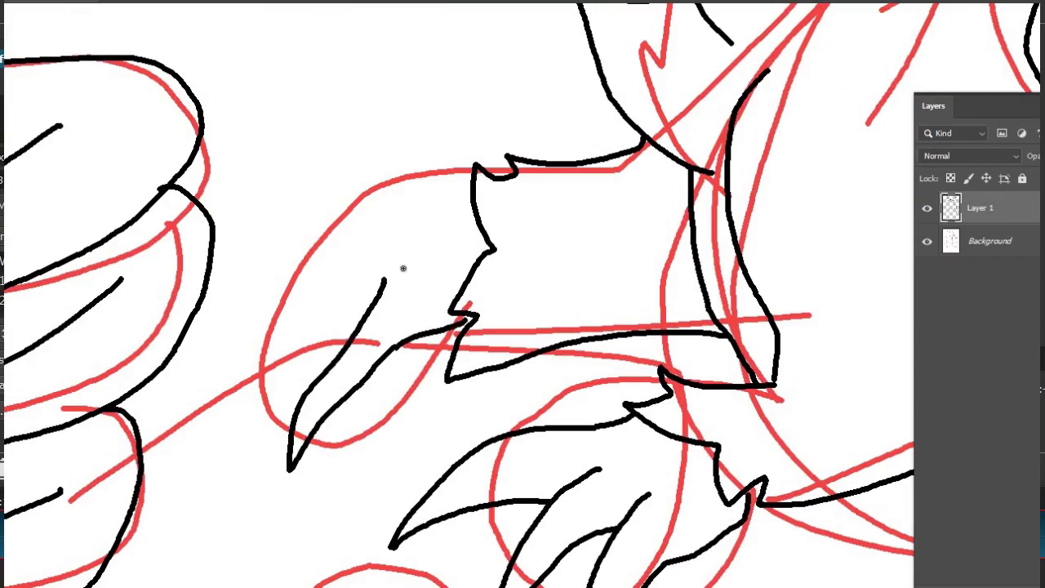
mouse_move(358, 243)
left_mouse_down()
mouse_move(231, 423)
mouse_move(384, 268)
left_mouse_up()
mouse_move(365, 204)
left_mouse_down()
mouse_move(190, 392)
mouse_move(194, 356)
mouse_move(305, 298)
mouse_move(466, 189)
left_mouse_up()
key("ctrl+minus")
key("ctrl+minus")
key("ctrl+z")
key("ctrl+z")
key("ctrl+z")
key("ctrl+z")
key("ctrl+z")
key("ctrl+z")
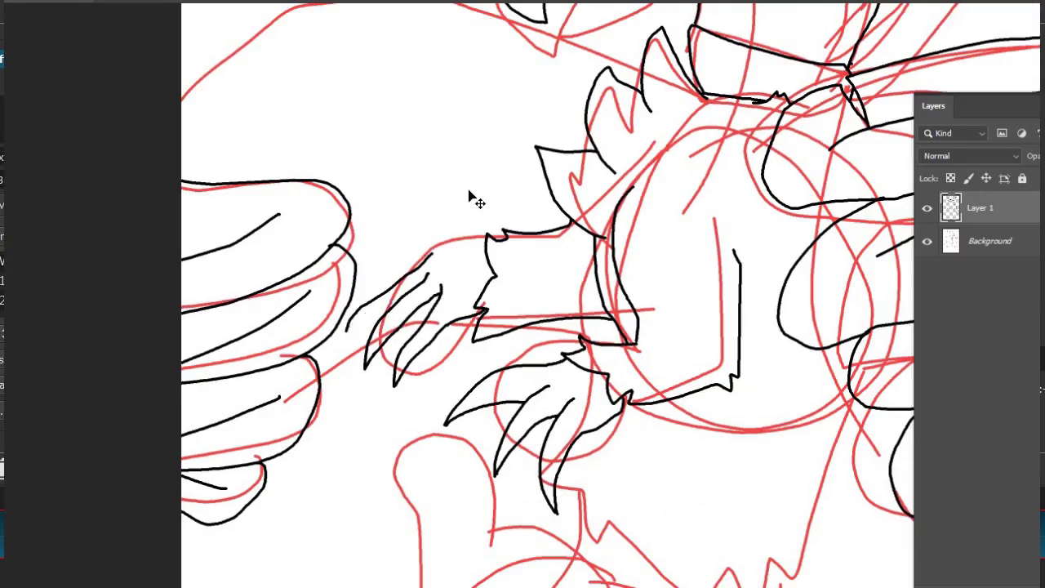
Ink the lower curved claws of the hand at the end of the left-reaching arm.
key("ctrl+plus")
left_click_drag(419, 293, 410, 369)
left_click_drag(434, 336, 410, 412)
mouse_move(409, 277)
left_mouse_down()
mouse_move(343, 339)
mouse_move(324, 390)
left_mouse_up()
left_click_drag(417, 233, 304, 297)
mouse_move(325, 390)
left_mouse_down()
mouse_move(341, 358)
mouse_move(372, 330)
left_mouse_up()
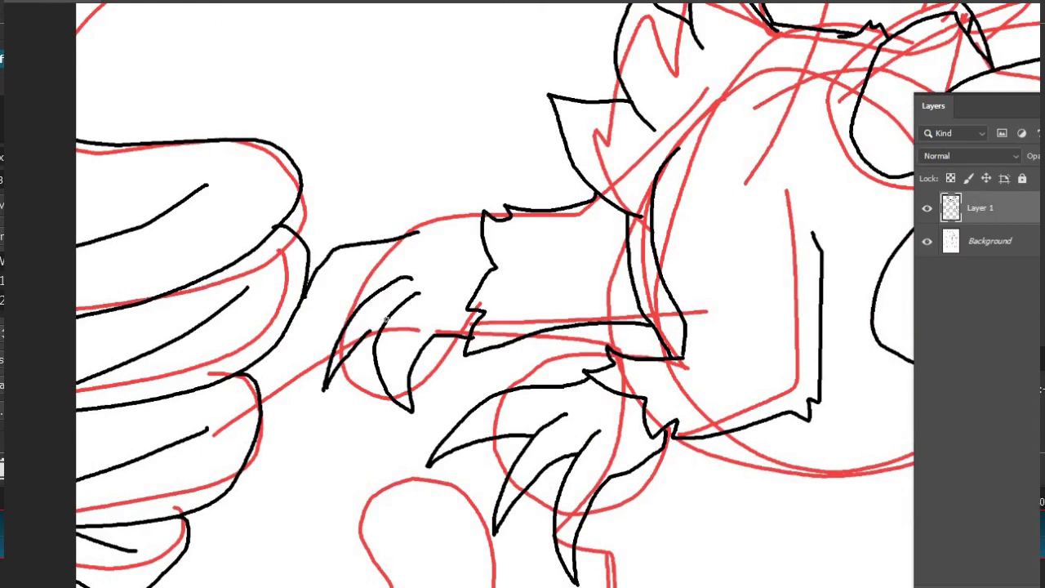
left_click_drag(307, 292, 412, 278)
key("ctrl+z")
key("ctrl+z")
key("ctrl+z")
key("ctrl+z")
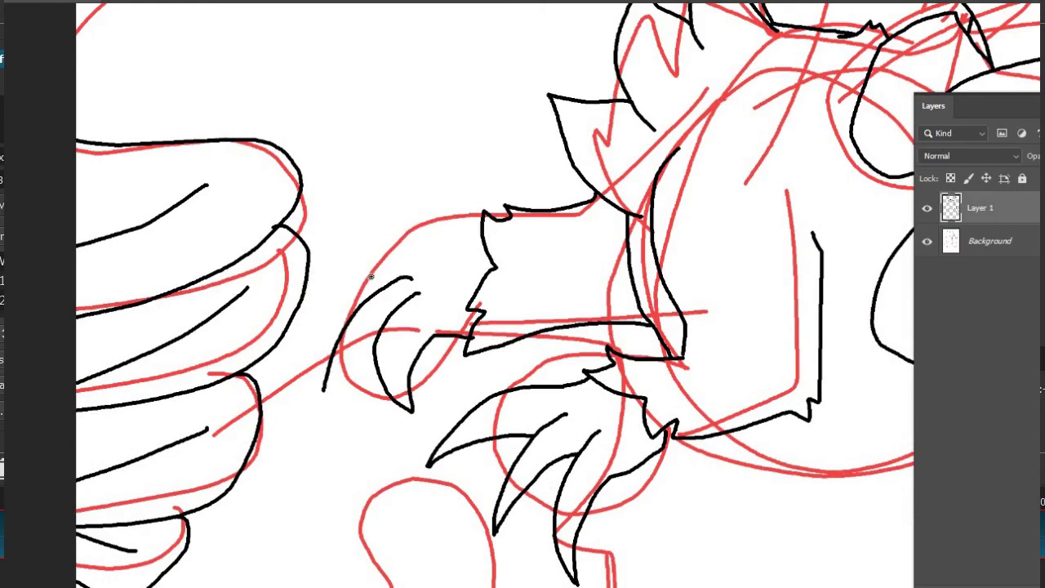
Ink the hand's outermost claw, close the neighbouring claw, and join the back of the hand to the fur cuff.
key("ctrl+plus")
mouse_move(363, 217)
left_mouse_down()
mouse_move(205, 395)
mouse_move(251, 371)
left_mouse_up()
left_click_drag(236, 432, 303, 352)
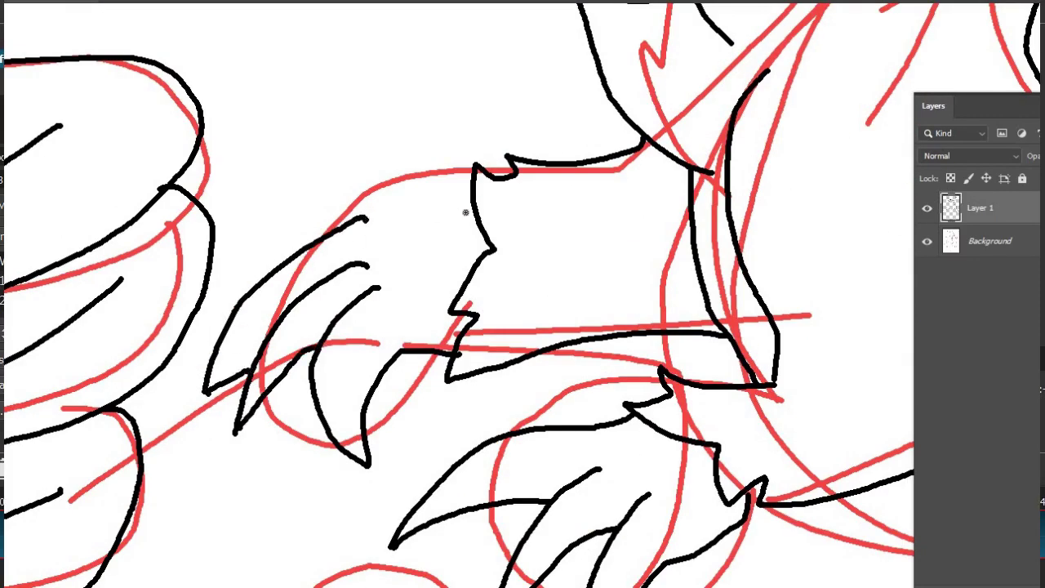
key("ctrl+z")
mouse_move(365, 218)
left_mouse_down()
mouse_move(470, 210)
mouse_move(469, 188)
left_mouse_up()
key("ctrl+minus")
key("ctrl+minus")
left_click_drag(472, 564, 224, 231)
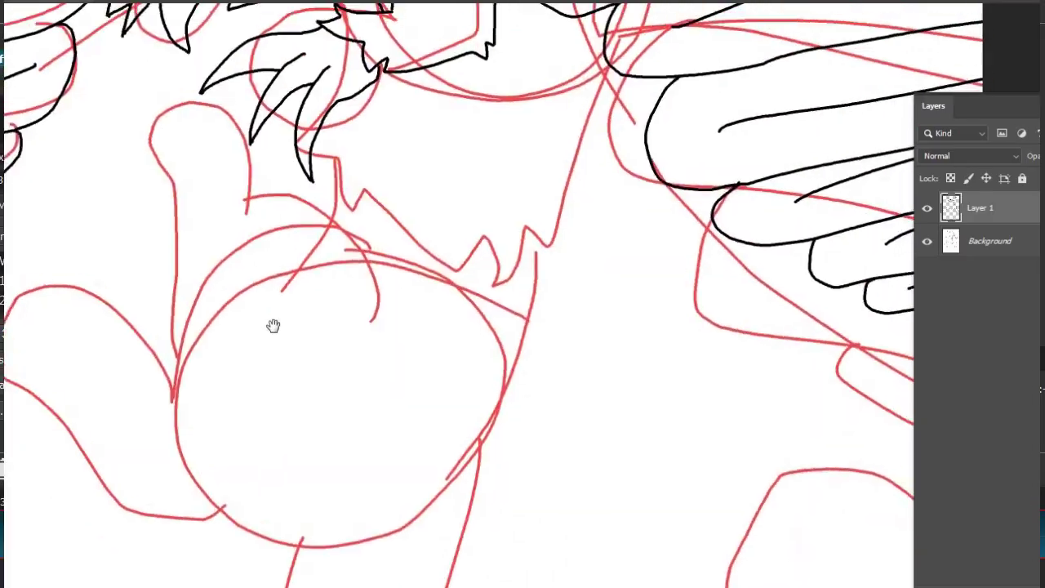
left_click_drag(555, 49, 204, 435)
left_click_drag(120, 412, 345, 238)
left_click_drag(372, 60, 623, 377)
left_click_drag(583, 542, 336, 161)
left_click_drag(366, 196, 412, 198)
Check the black line art with the Background sketch temporarily hidden.
left_click(928, 244)
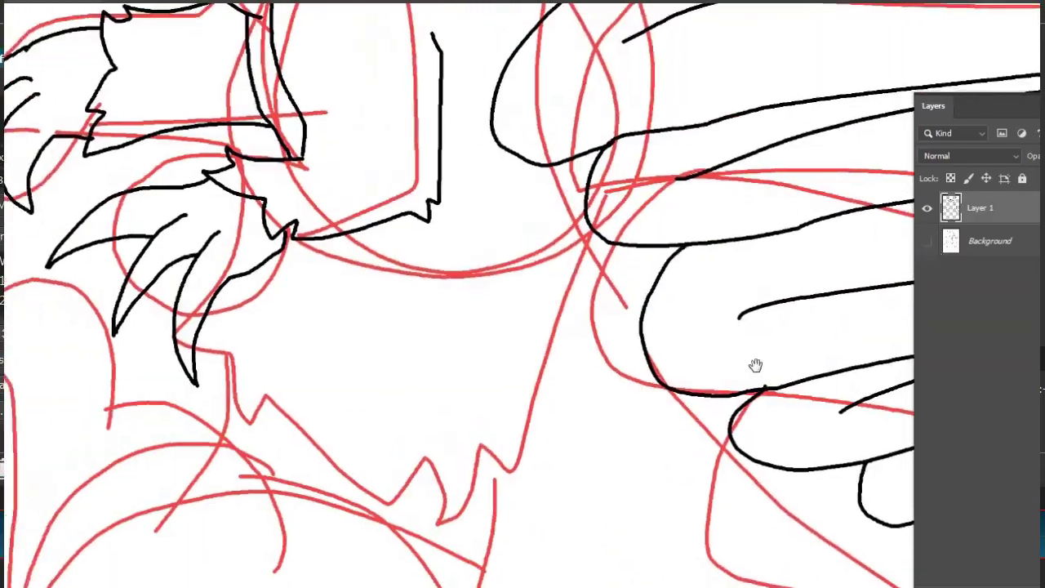
key("ctrl+0")
left_click(927, 241)
Ink the torso's back edge below the wing and the jagged fur hem across the lower belly.
scroll(329, 247, "up", 5)
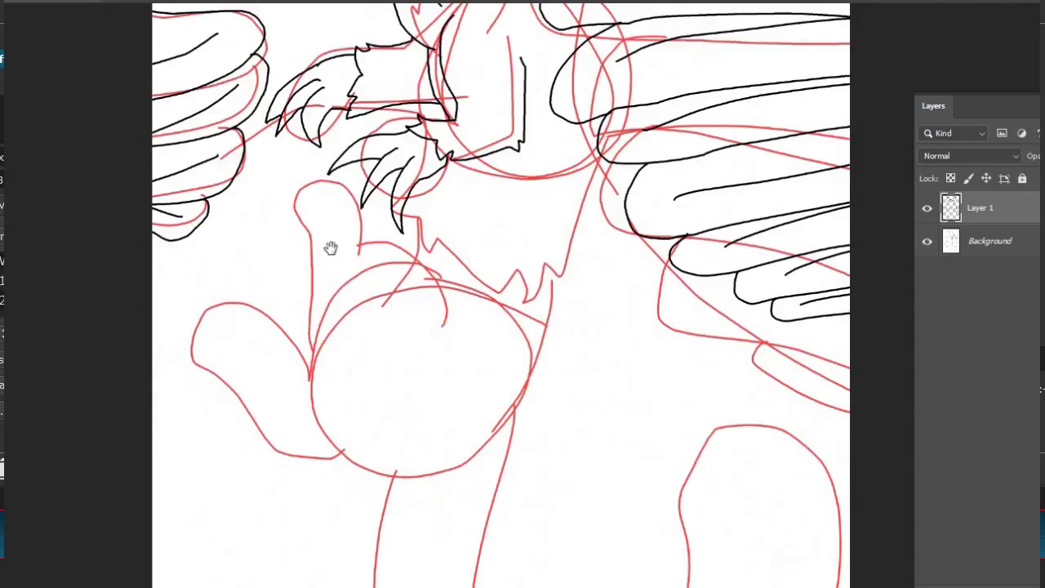
key("ctrl+plus")
left_click_drag(330, 247, 280, 280)
left_click_drag(604, 112, 527, 280)
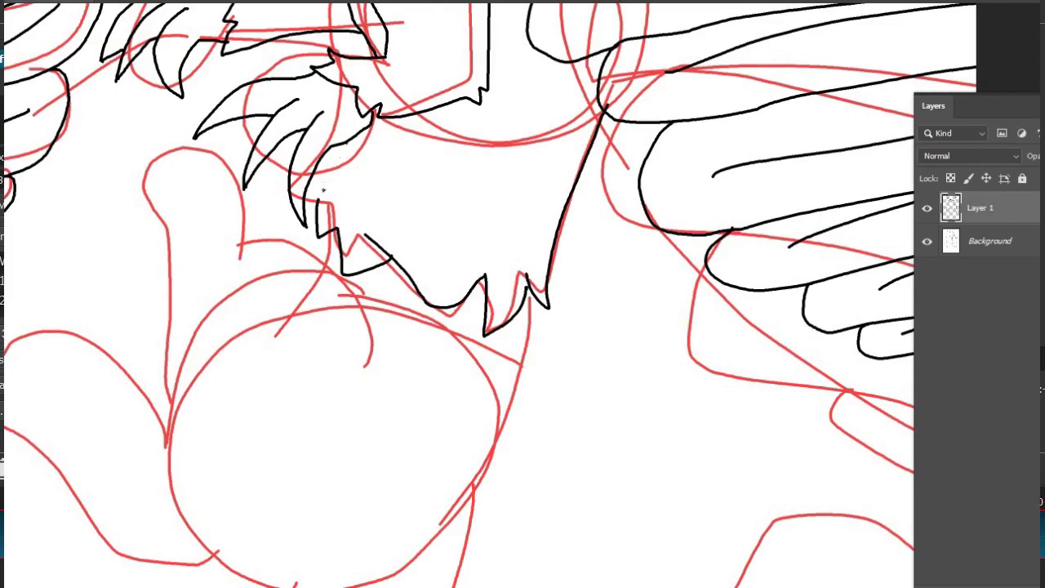
Ink the furry upper edge of the thigh and the lower rounded foot with its inner curve.
left_click_drag(402, 309, 237, 257)
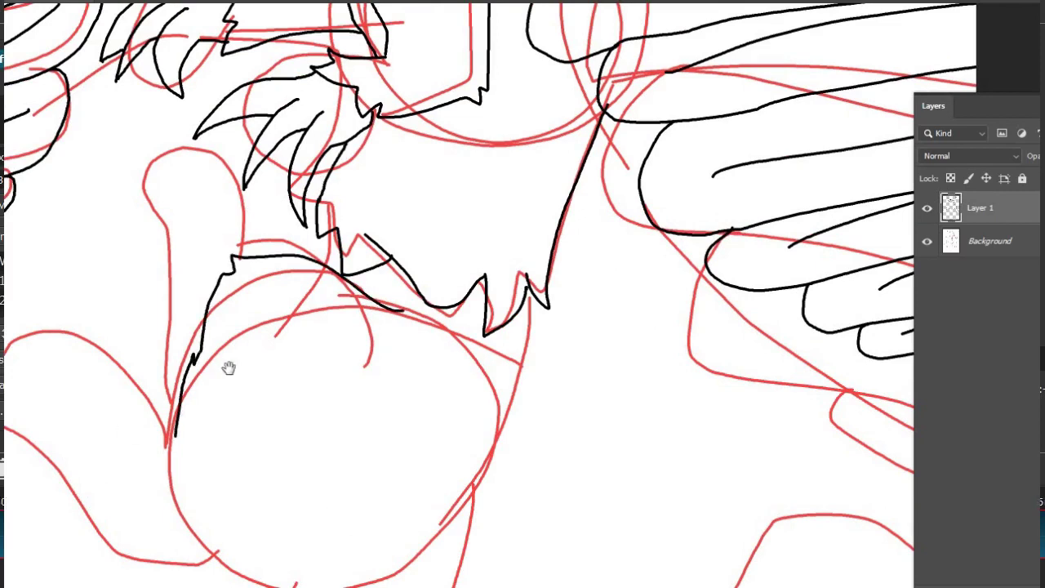
left_click_drag(229, 367, 346, 306)
mouse_move(292, 359)
left_mouse_down()
mouse_move(89, 347)
mouse_move(365, 504)
left_mouse_up()
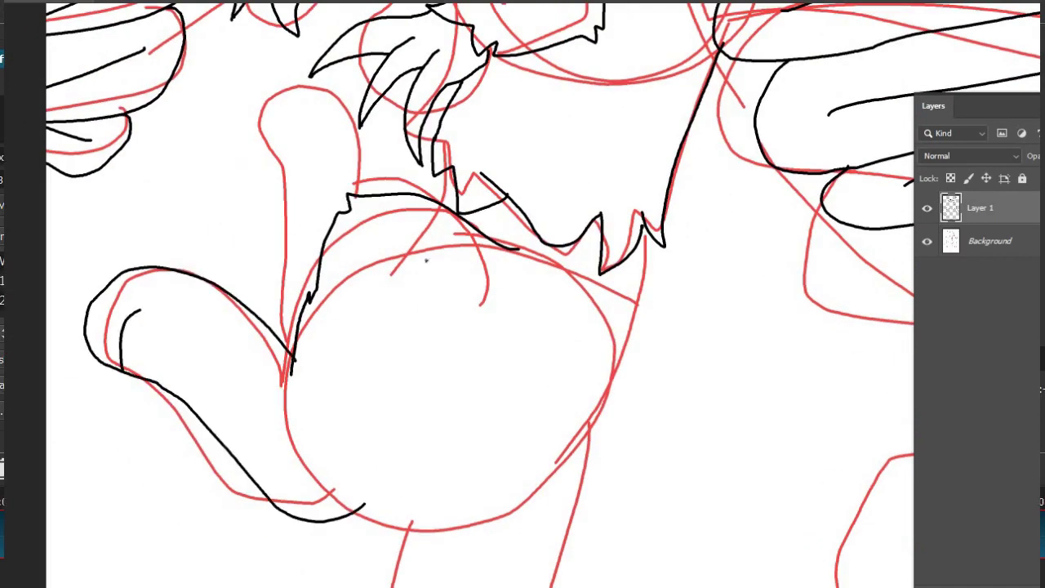
Ink the upper rounded foot behind the thigh, redrawing its outline farther left and adding an inner curve.
left_click_drag(236, 120, 313, 319)
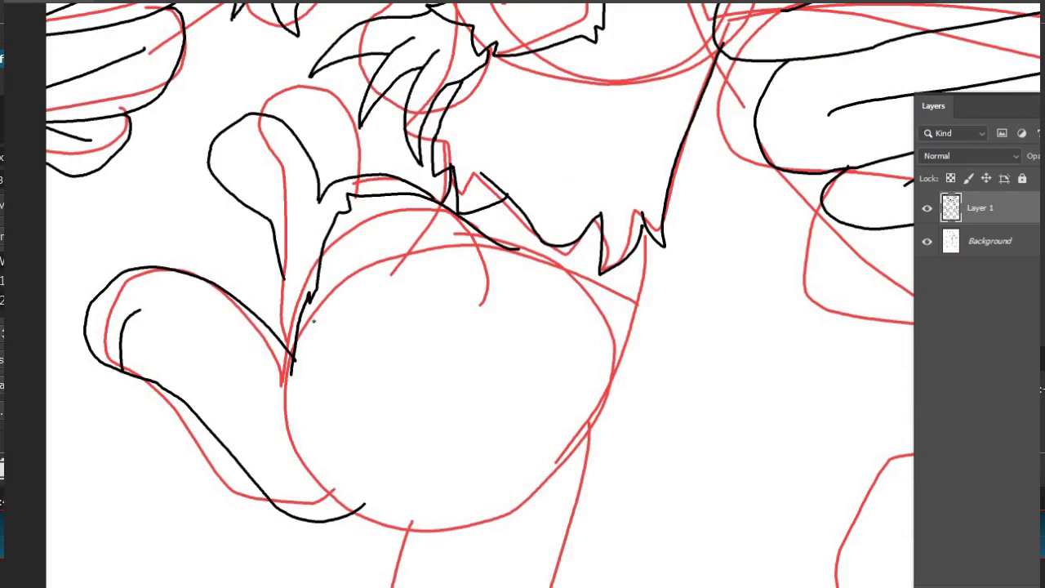
key("ctrl+z")
mouse_move(300, 227)
left_mouse_down()
mouse_move(208, 228)
mouse_move(177, 136)
mouse_move(300, 336)
left_mouse_up()
key("ctrl+z")
key("ctrl+z")
View the whole drawing with the Background sketch hidden, and restore the sketch.
key("ctrl+0")
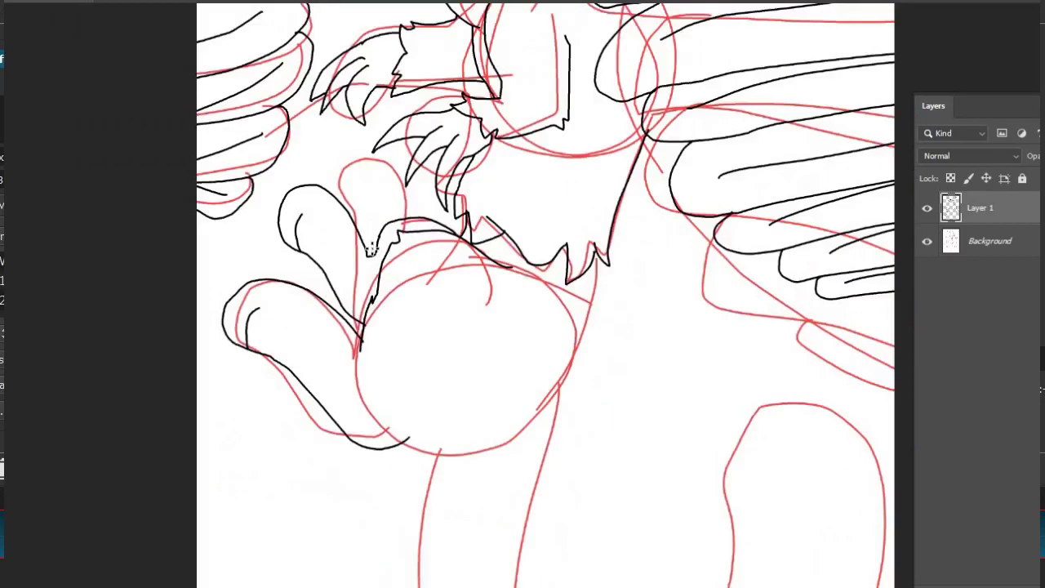
left_click(931, 242)
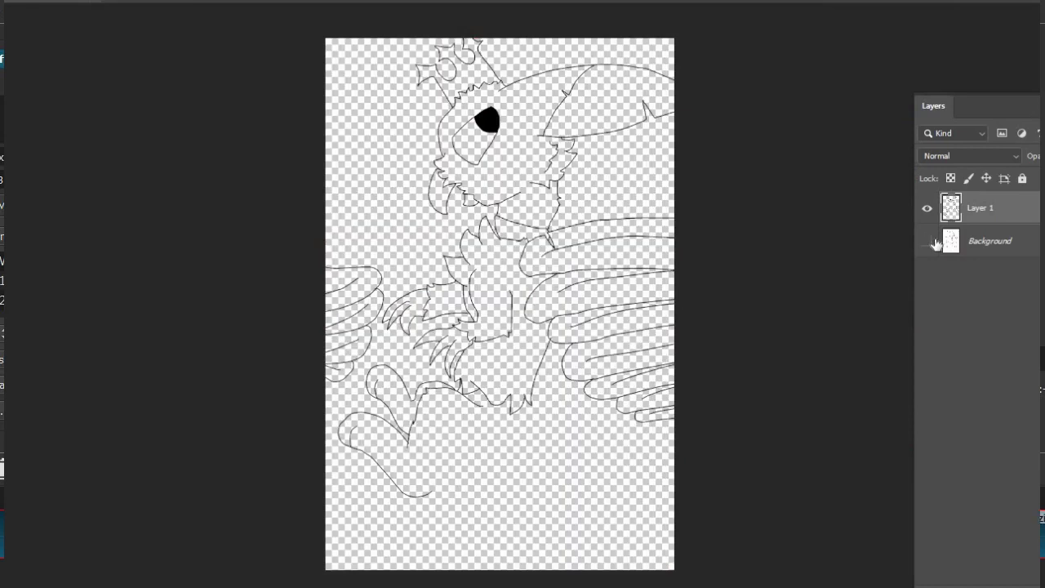
left_click(931, 242)
Ink the back of the hip down to a small jagged tuft, and the thigh's lower edge beyond the foot.
key("ctrl+plus")
key("ctrl+plus")
key("ctrl+plus")
key("ctrl+plus")
left_click_drag(428, 563, 328, 108)
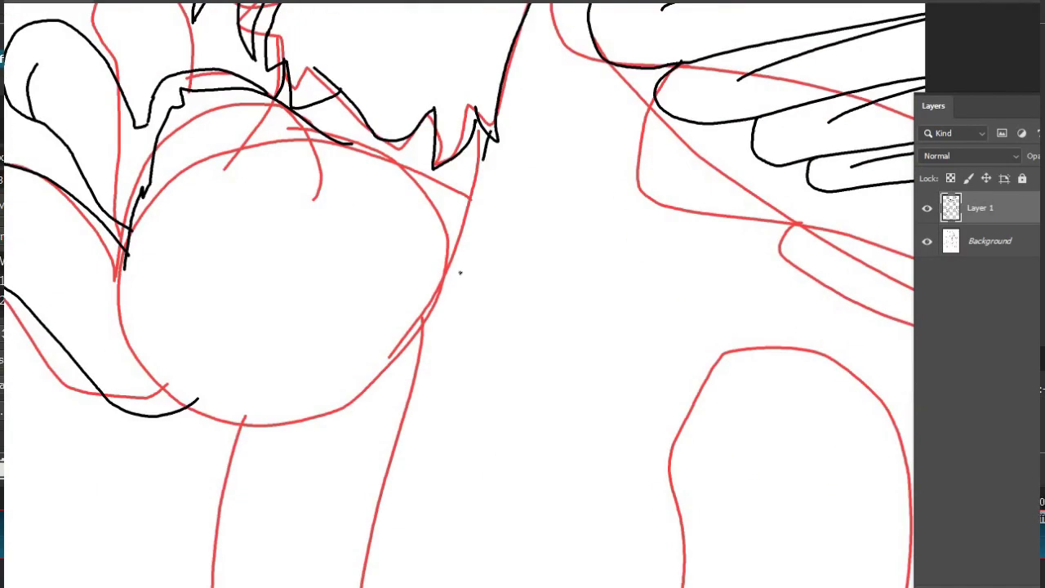
mouse_move(488, 147)
left_mouse_down()
mouse_move(455, 290)
mouse_move(364, 419)
left_mouse_up()
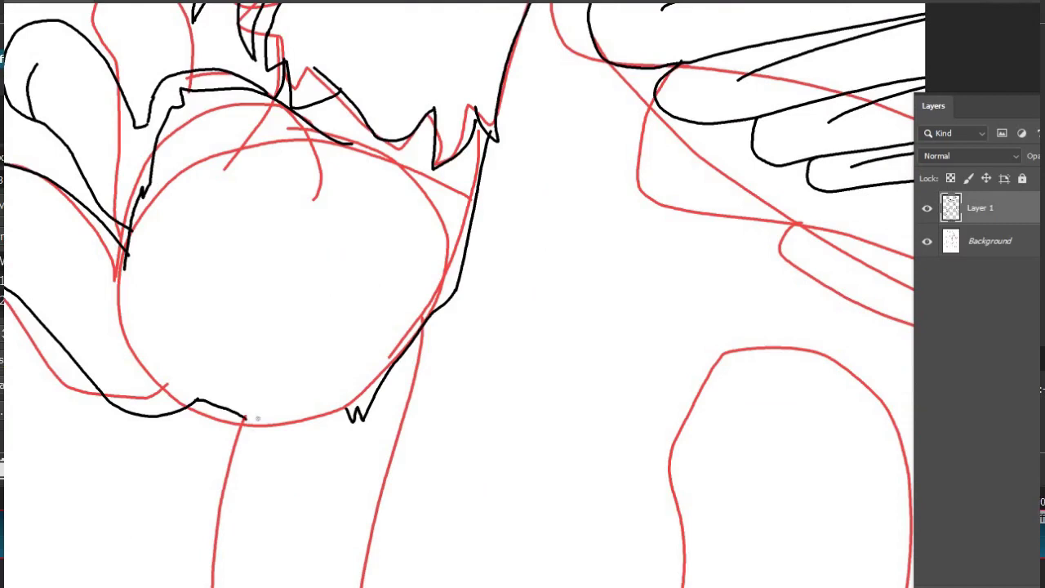
Ink both sides of the standing leg down to the canvas edge, with a jagged tuft at its top.
left_click_drag(241, 320, 200, 177)
left_click_drag(386, 179, 311, 492)
left_click_drag(202, 274, 180, 492)
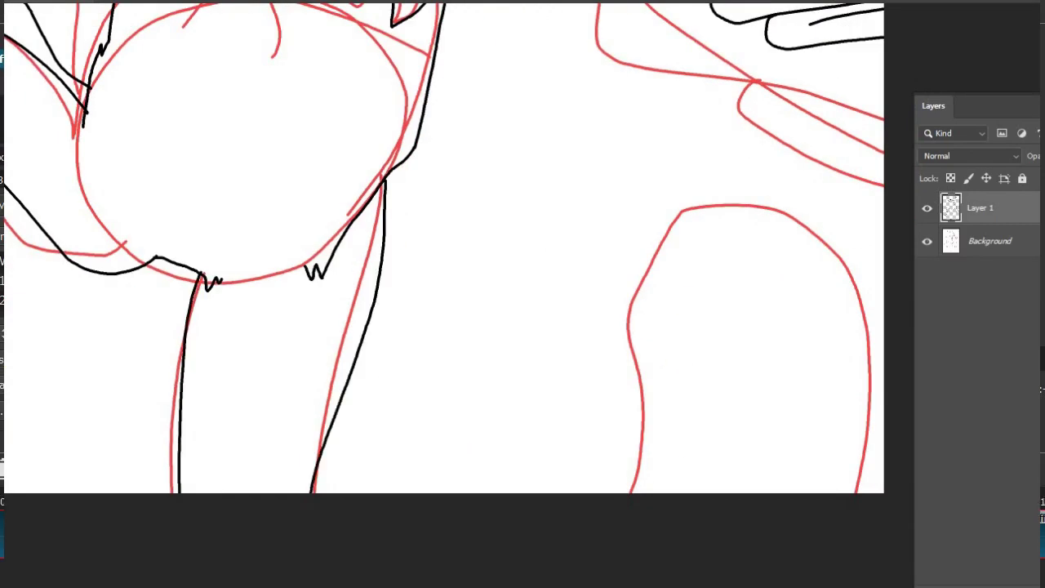
Ink the large curled tail with its pointed tip and add curved stripes across it.
mouse_move(630, 492)
left_mouse_down()
mouse_move(613, 231)
mouse_move(653, 140)
mouse_move(881, 322)
mouse_move(884, 346)
left_mouse_up()
mouse_move(637, 290)
left_mouse_down()
mouse_move(809, 267)
mouse_move(864, 275)
left_mouse_up()
left_click_drag(650, 355, 883, 357)
left_click_drag(655, 395, 884, 482)
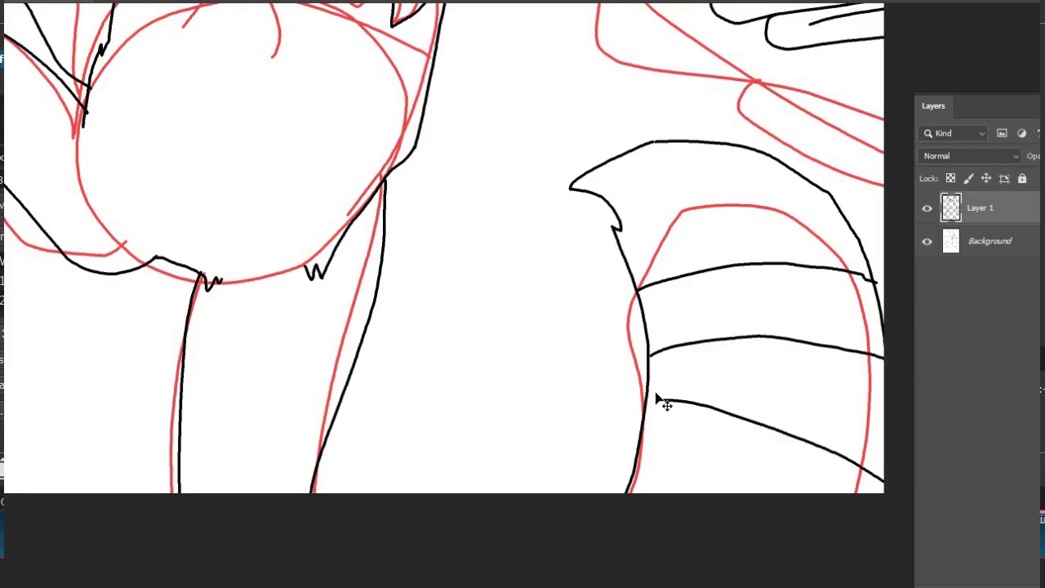
key("ctrl+z")
left_click_drag(649, 382, 883, 425)
left_click_drag(642, 435, 818, 544)
Ink the shoulder line below the chin and the jagged fur edge running down to the clawed hand.
left_click_drag(408, 33, 536, 403)
mouse_move(563, 129)
left_mouse_down()
mouse_move(404, 143)
mouse_move(343, 322)
left_mouse_up()
left_click_drag(202, 104, 88, 168)
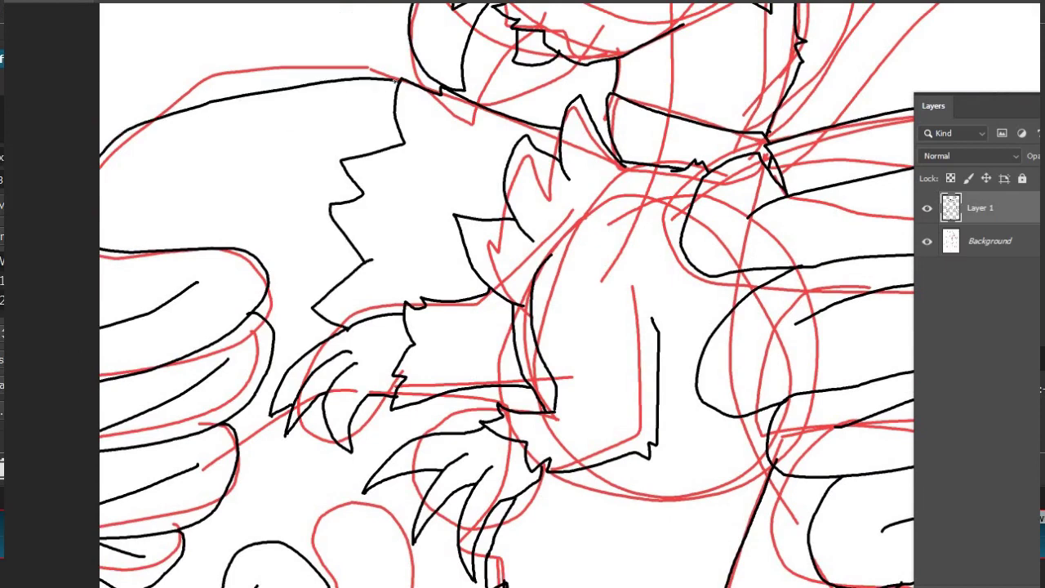
key("ctrl+z")
Ink the left wing's rounded upper feathers from the jagged fur edge, plus the wing's curved outer edge.
mouse_move(399, 79)
left_mouse_down()
mouse_move(200, 116)
mouse_move(365, 155)
left_mouse_up()
mouse_move(214, 129)
left_mouse_down()
mouse_move(222, 181)
mouse_move(322, 204)
left_mouse_up()
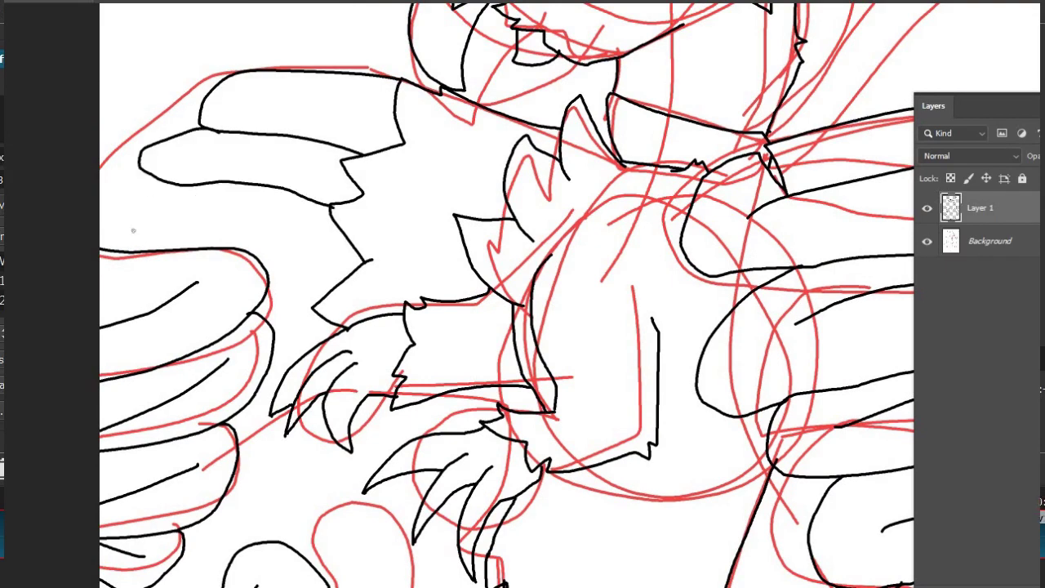
left_click_drag(169, 182, 175, 239)
left_click_drag(179, 240, 287, 245)
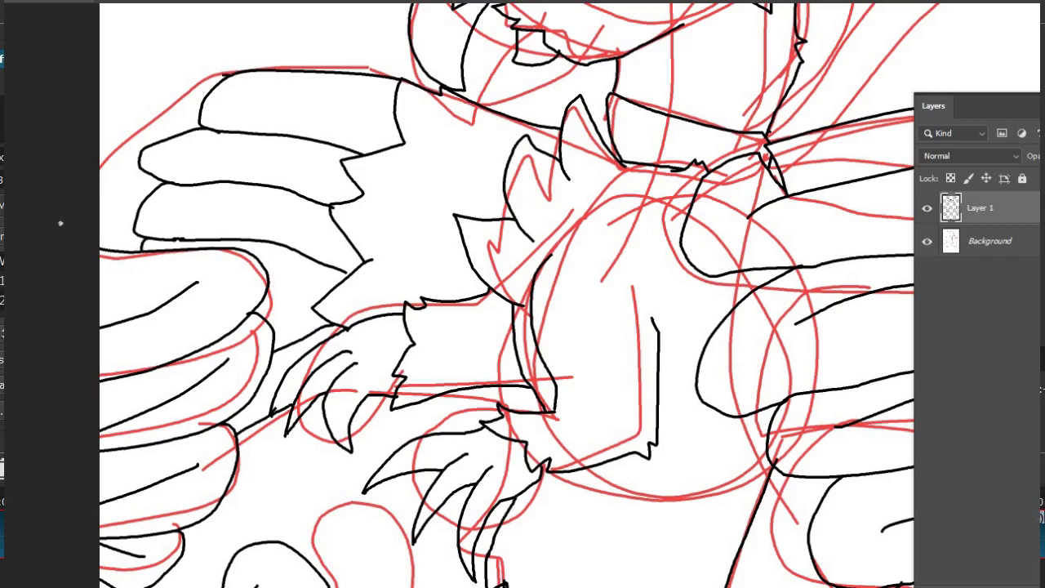
left_click_drag(100, 151, 217, 74)
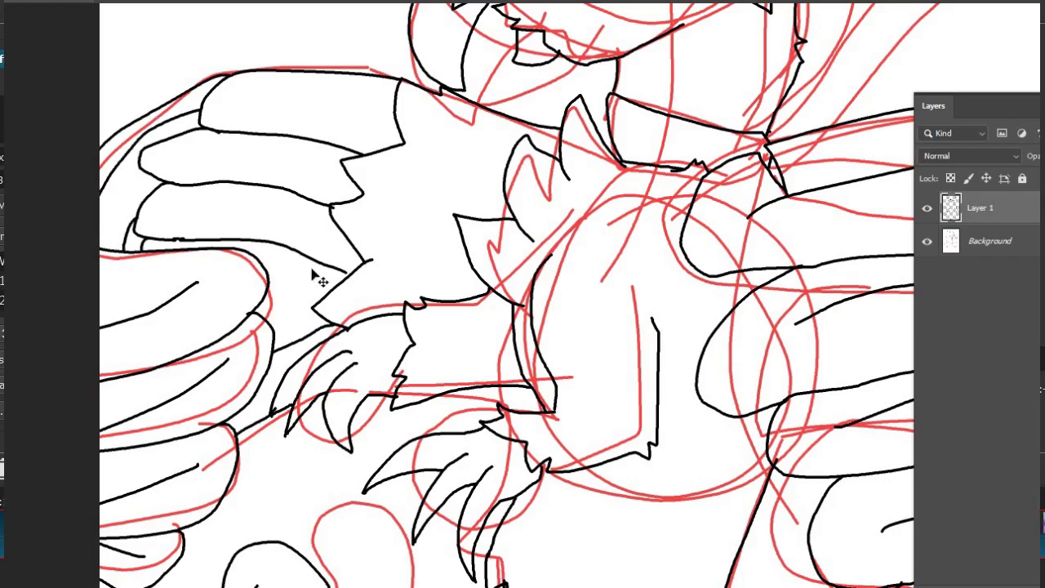
Hide the Background sketch and add a new layer above the inked line art.
key("ctrl+0")
left_click(927, 241)
key("ctrl+alt+shift+n")
Draw a narrow, curved hook shape in black on the new layer, in the empty space left of the head.
key("ctrl+plus")
key("ctrl+plus")
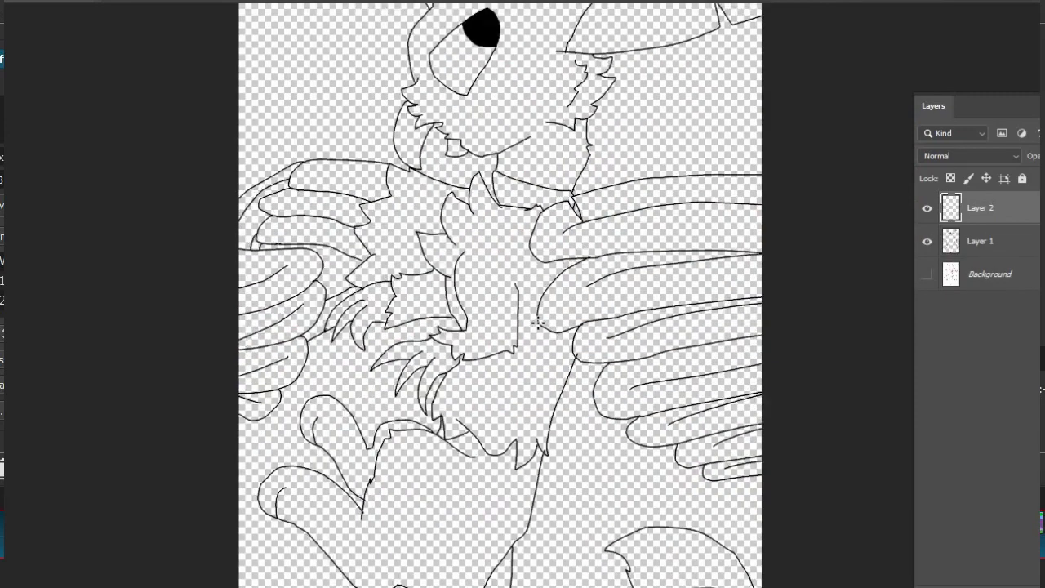
left_click_drag(401, 280, 262, 459)
key("ctrl+plus")
key("ctrl+plus")
left_click_drag(259, 176, 763, 451)
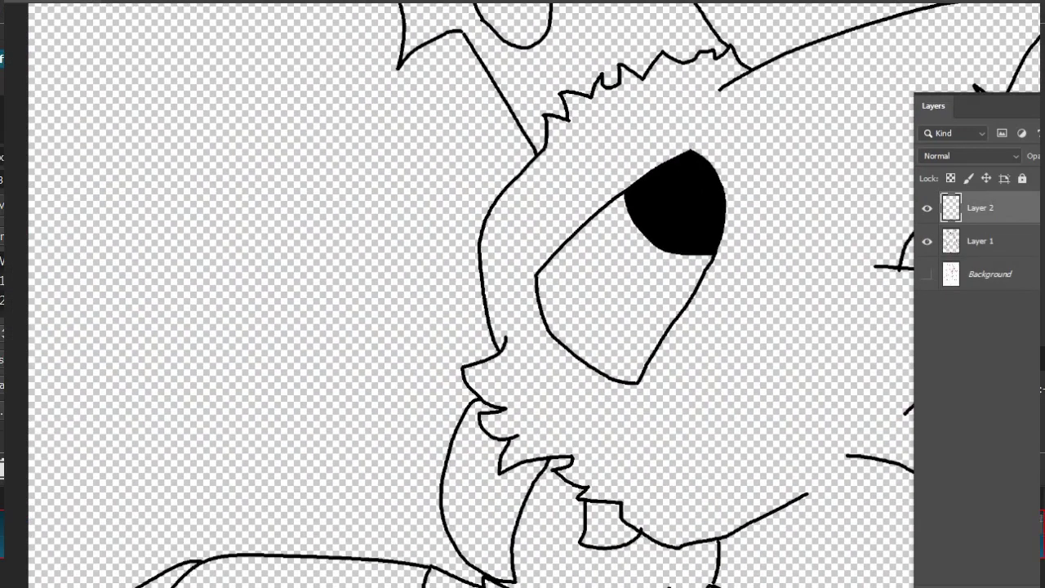
mouse_move(208, 172)
left_mouse_down()
mouse_move(280, 381)
mouse_move(290, 270)
left_mouse_up()
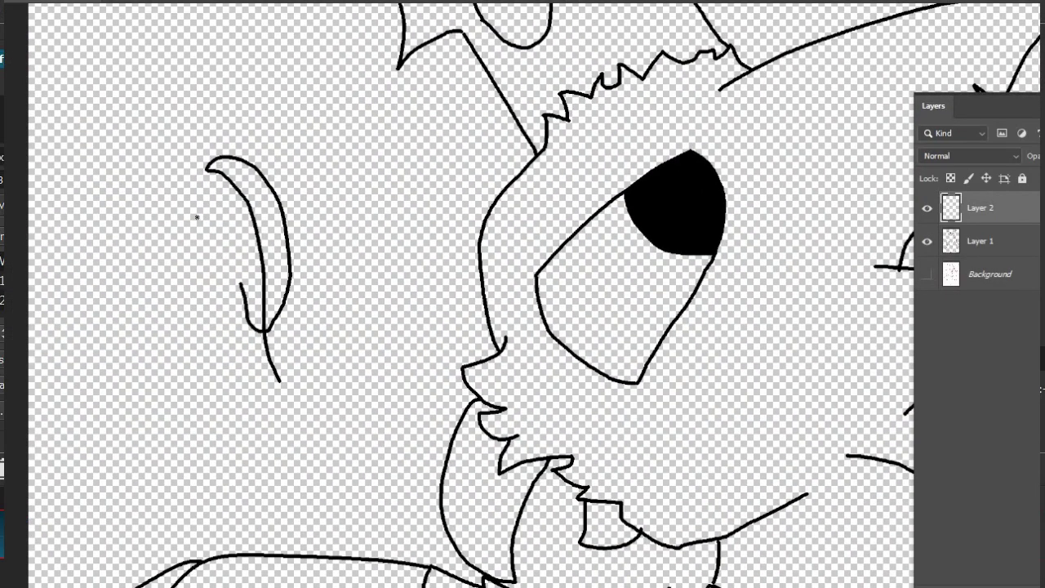